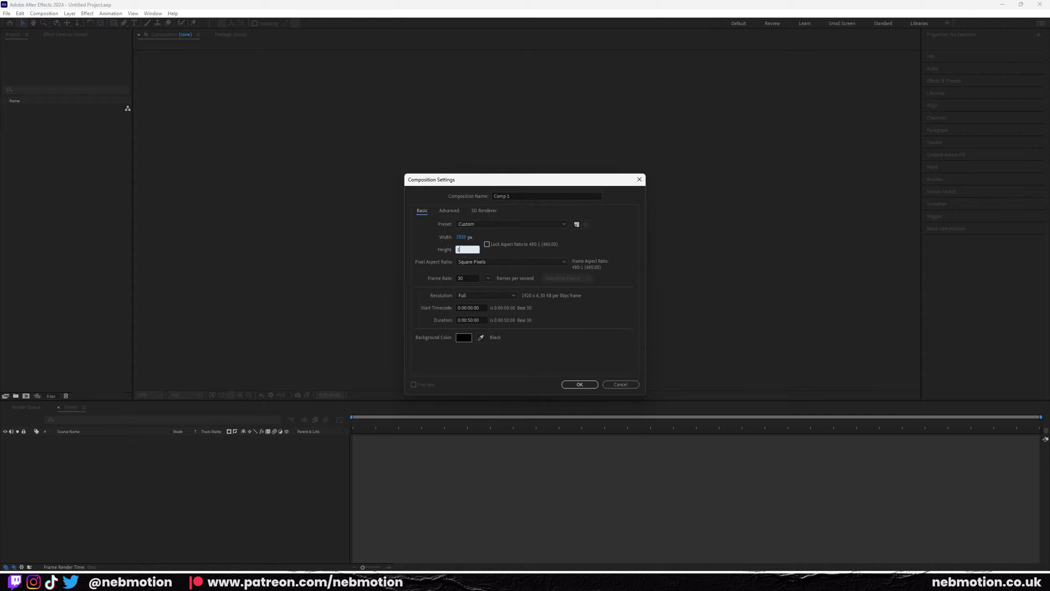
- Create a 1920 x 1080 composition named GroovyComp with a duration of 10 seconds
type("080")
left_click(520, 195)
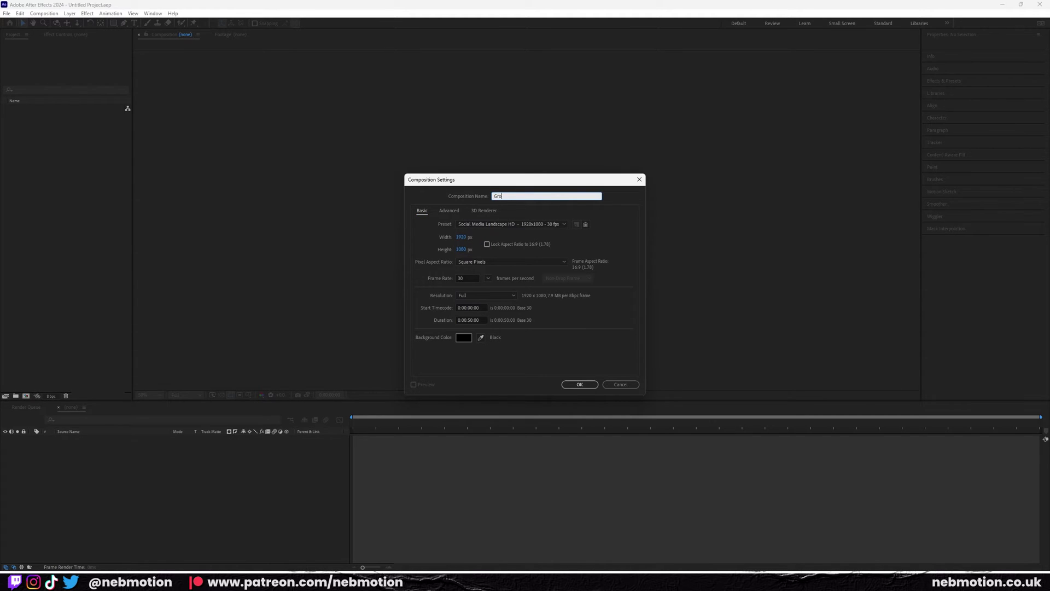
type("GroovyComp")
left_click(469, 319)
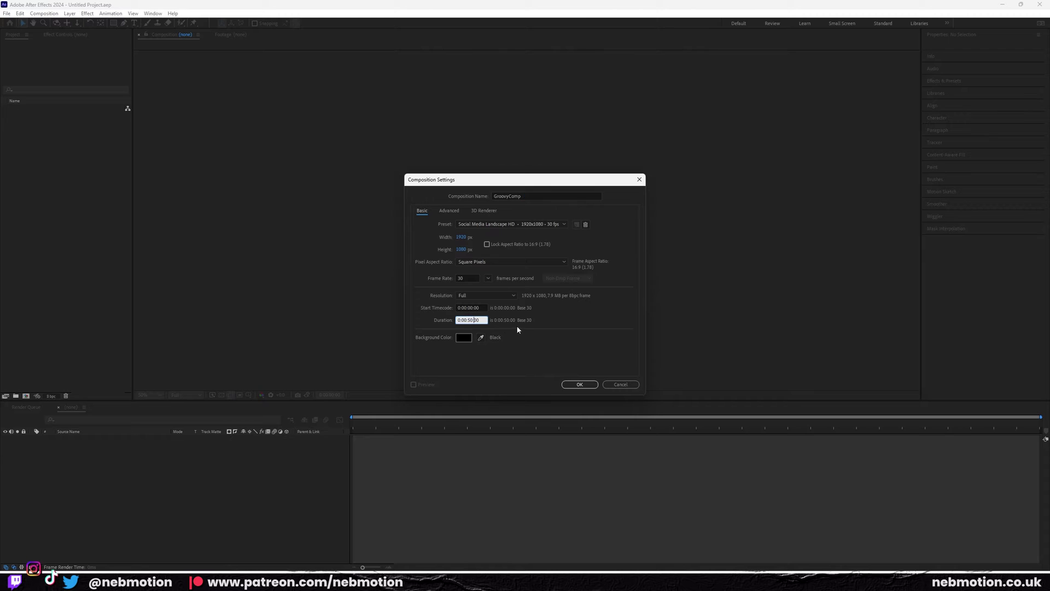
key("BackSpace")
key("BackSpace")
type("10")
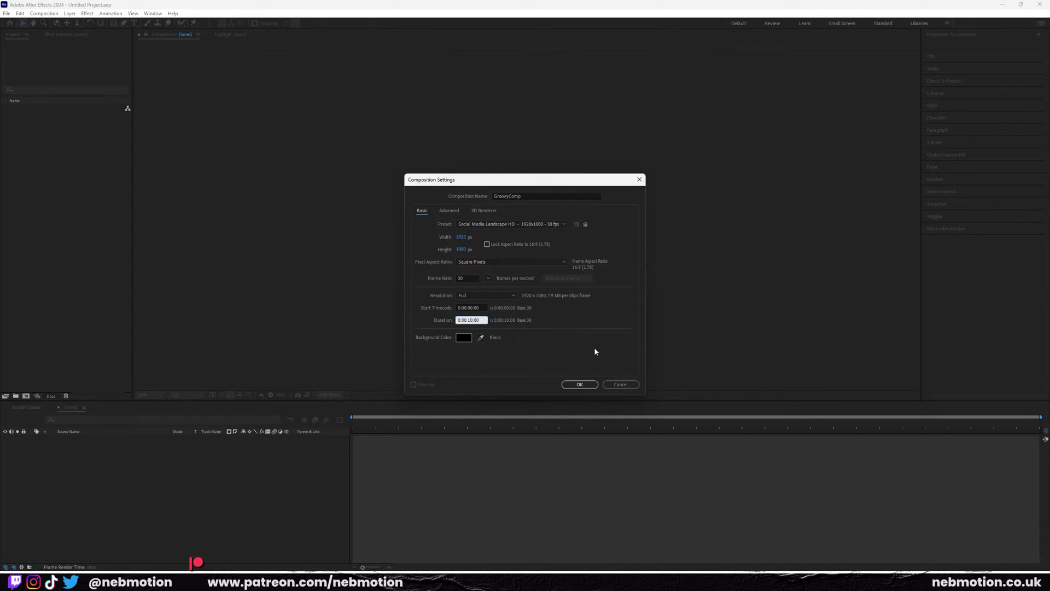
left_click(580, 384)
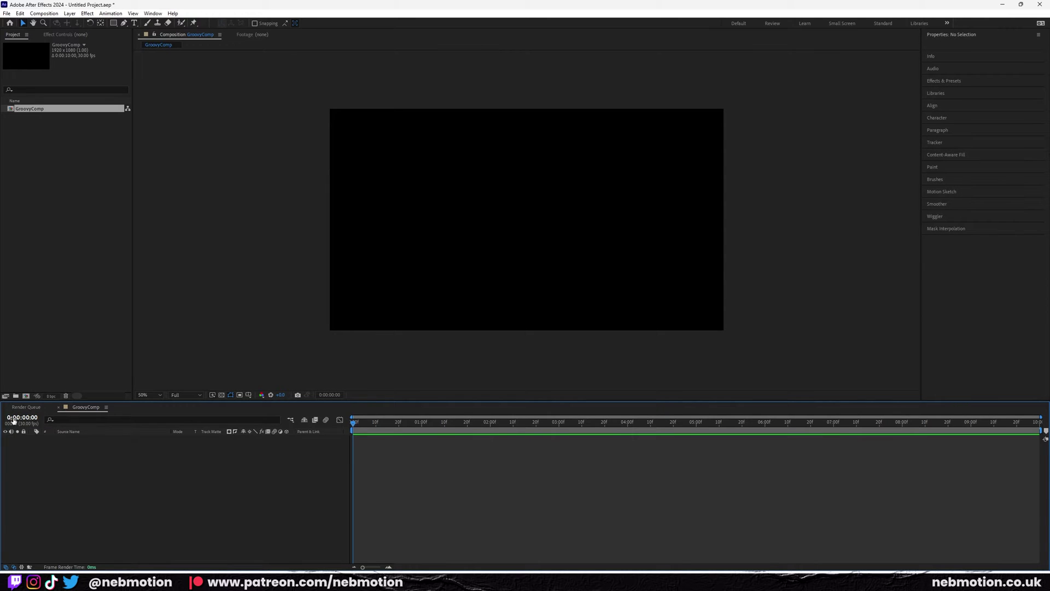
- Switch the timeline's time display from timecode to frames
left_click(13, 419, "ctrl")
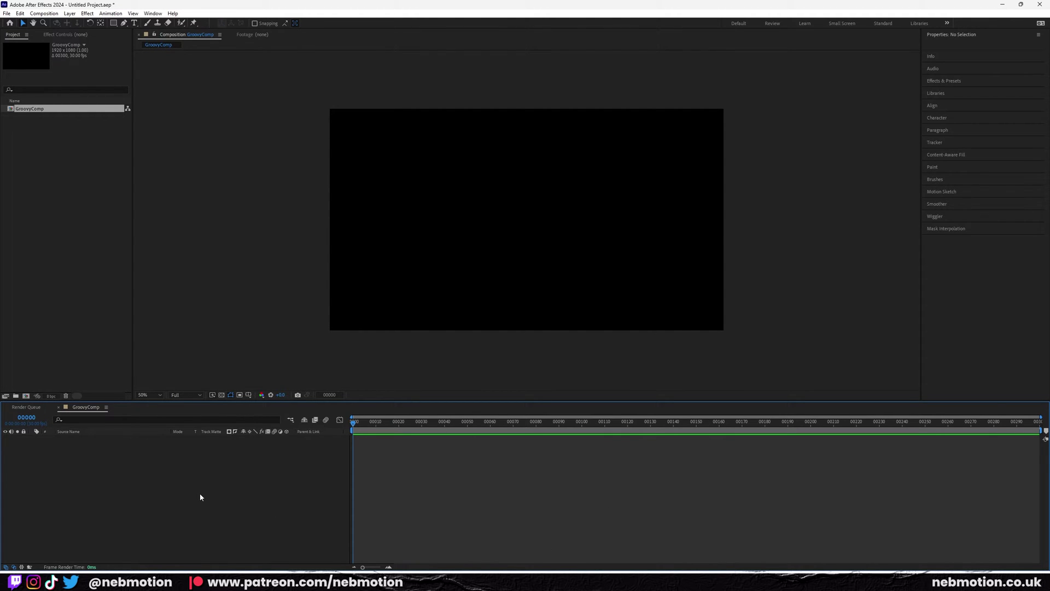
left_click(19, 419, "ctrl")
left_click(18, 419, "ctrl")
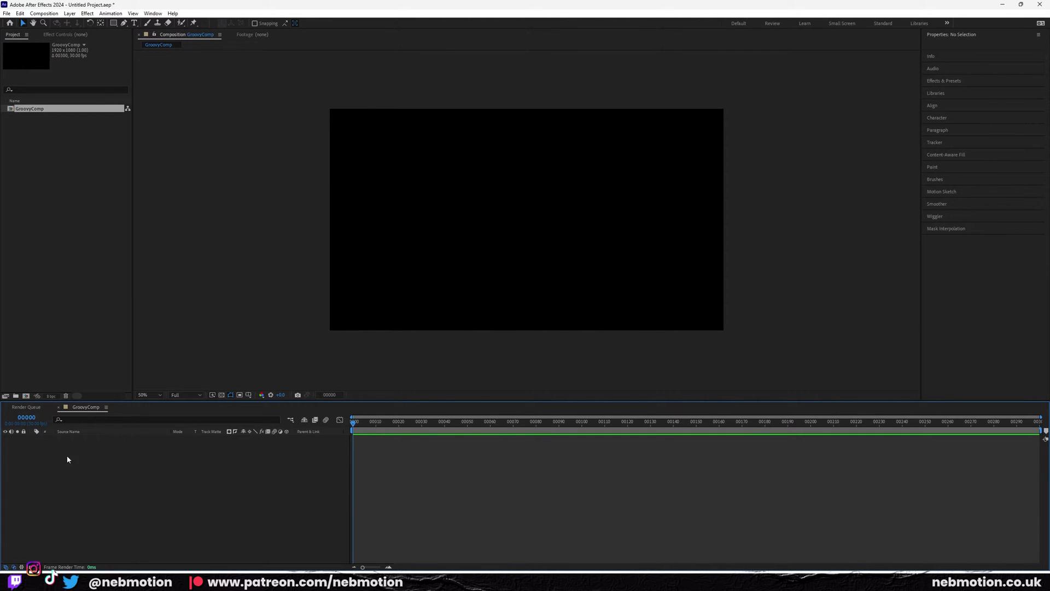
- Add a black 1920 x 1080 solid layer to GroovyComp, keeping the default solid settings
right_click(109, 471)
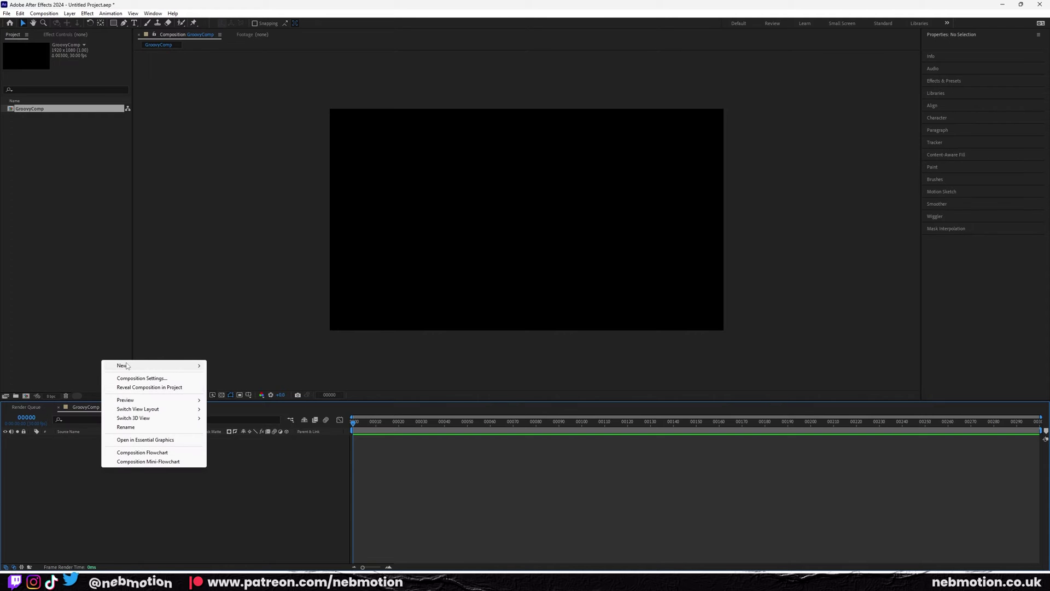
mouse_move(164, 365)
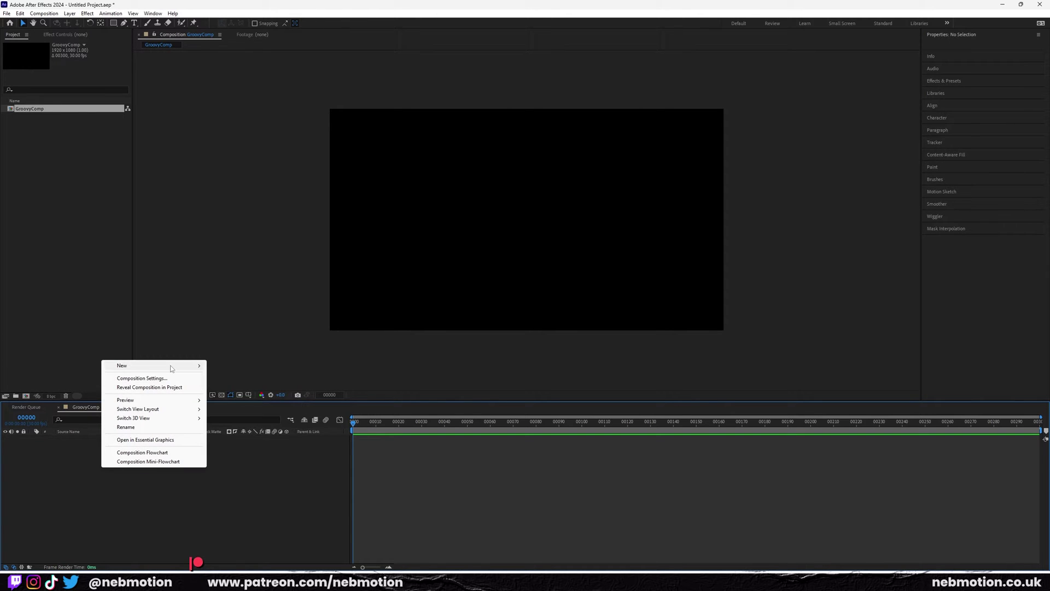
left_click(236, 387)
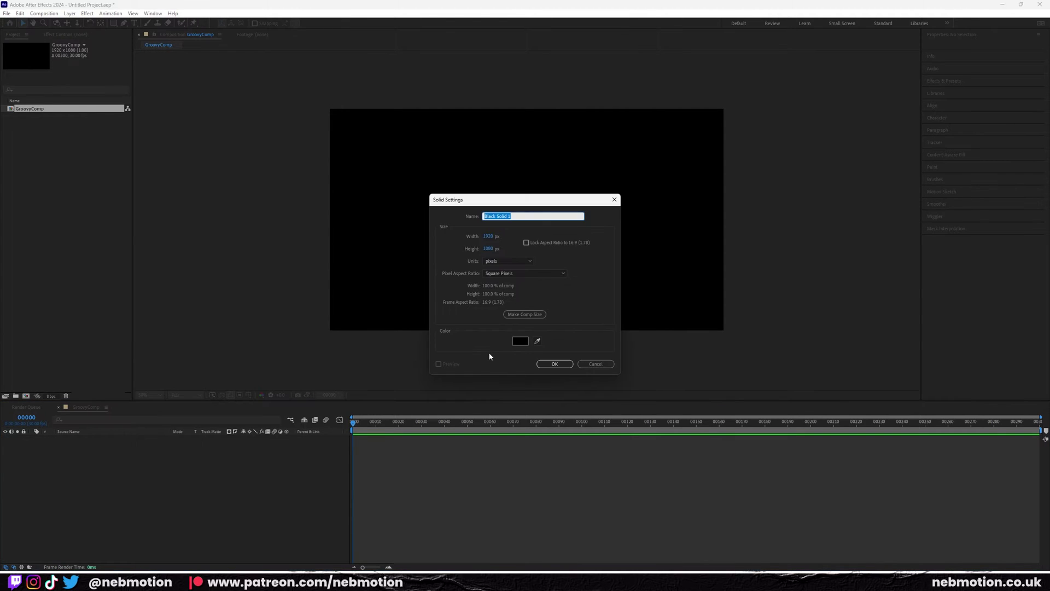
left_click(553, 365)
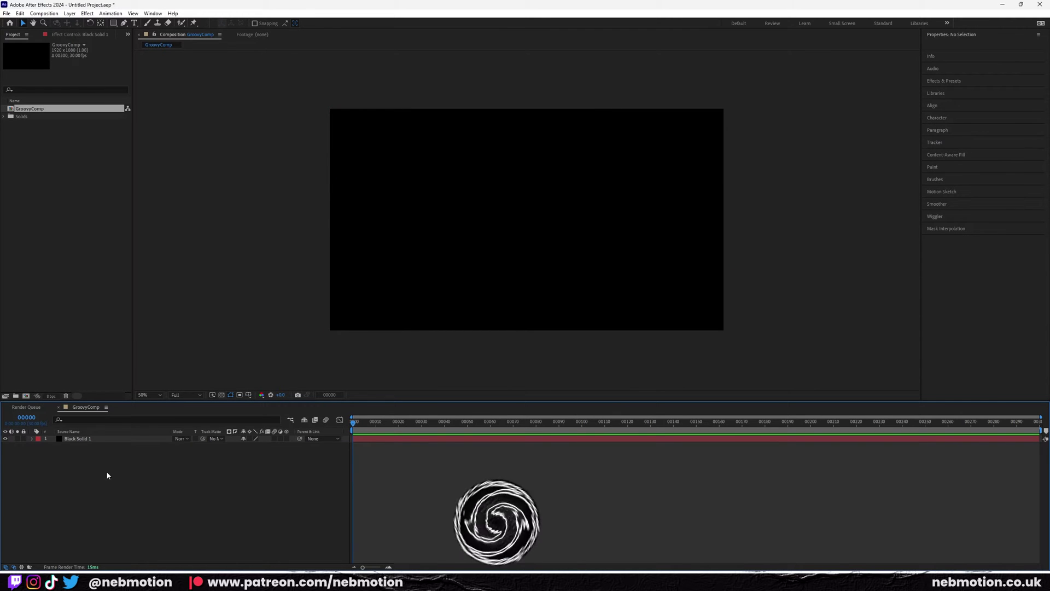
left_click(87, 438)
right_click(89, 439)
left_click(91, 453)
left_click(82, 438)
left_click(87, 13)
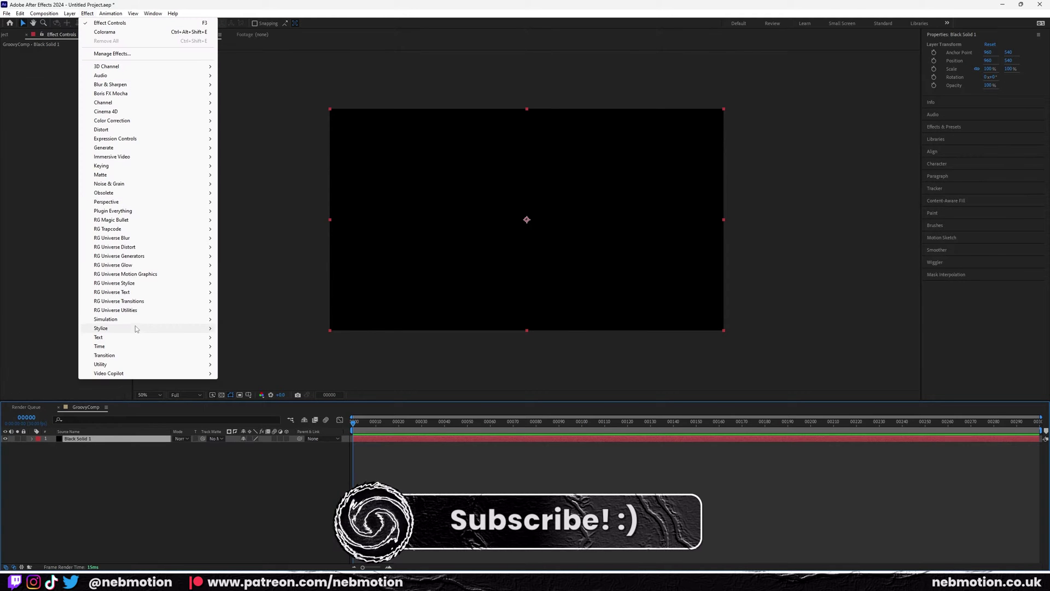
mouse_move(136, 329)
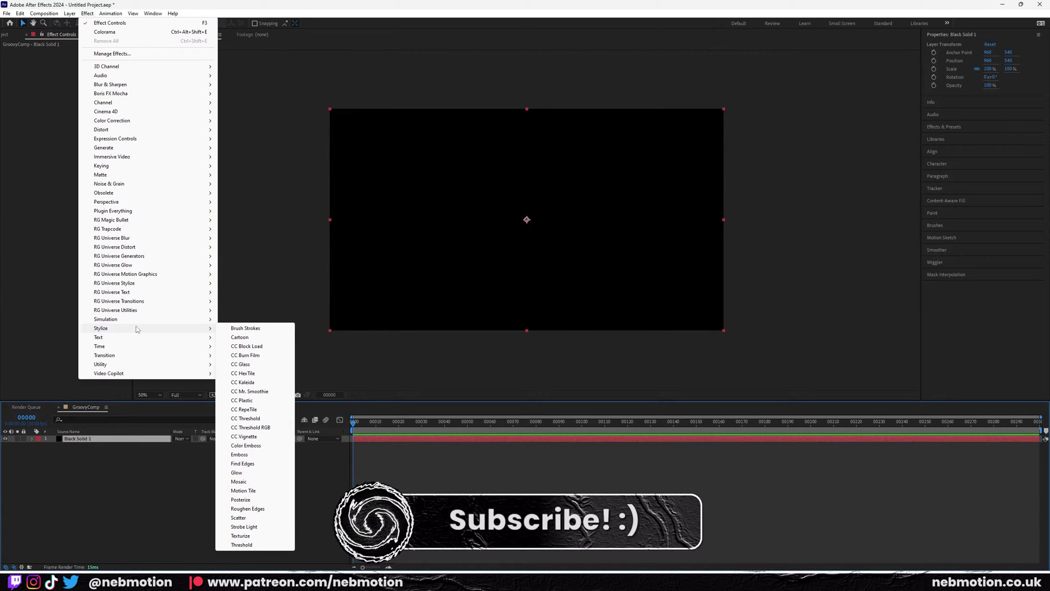
left_click(72, 526)
left_click(111, 480)
left_click(101, 440)
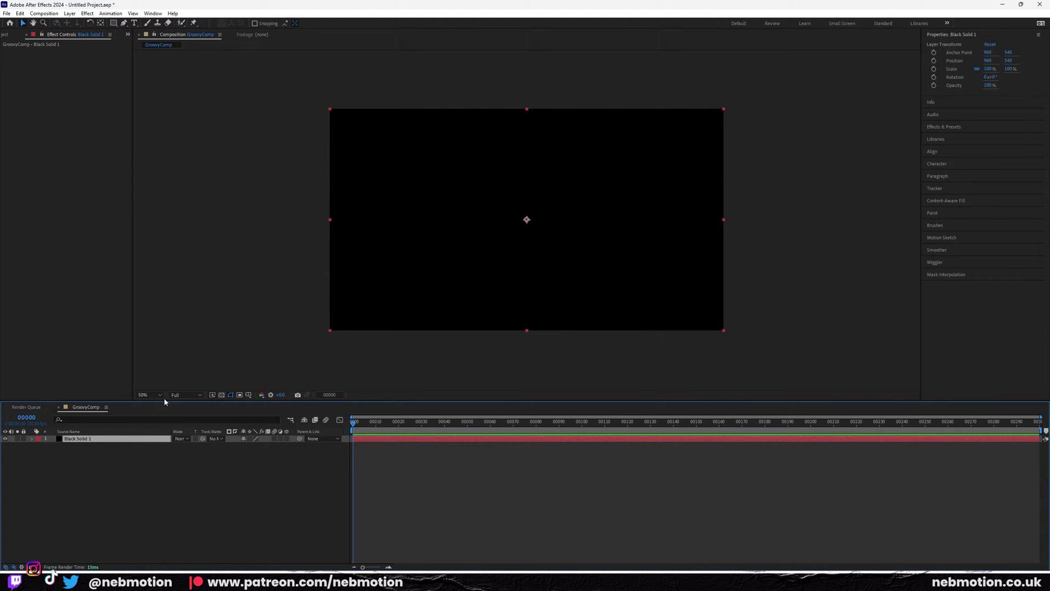
left_click(87, 13)
left_click(121, 447)
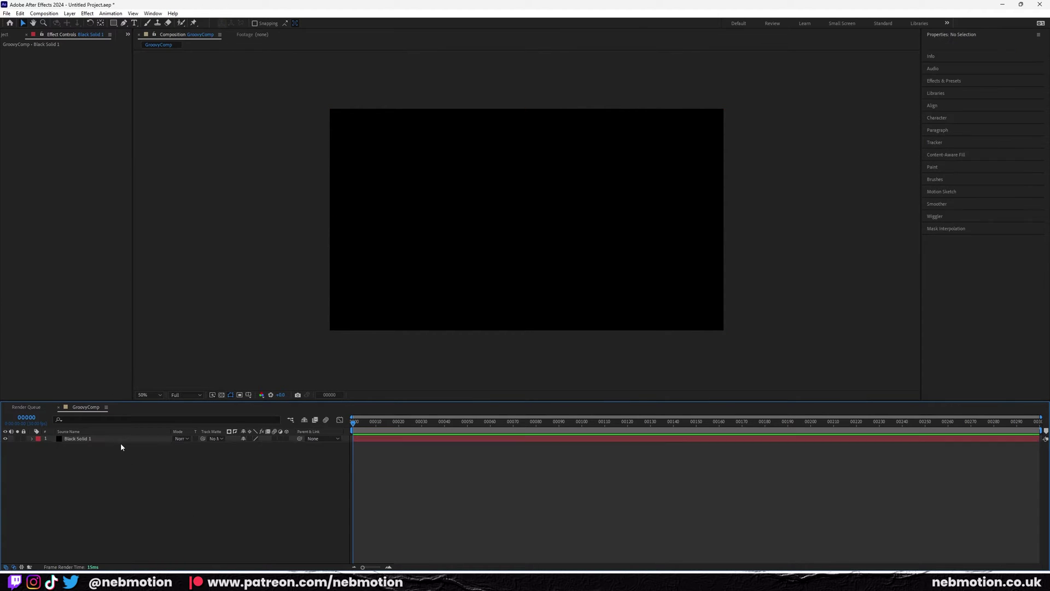
- Find the Fractal Noise effect by searching for "fractal" and apply it to the black solid
left_click(117, 439)
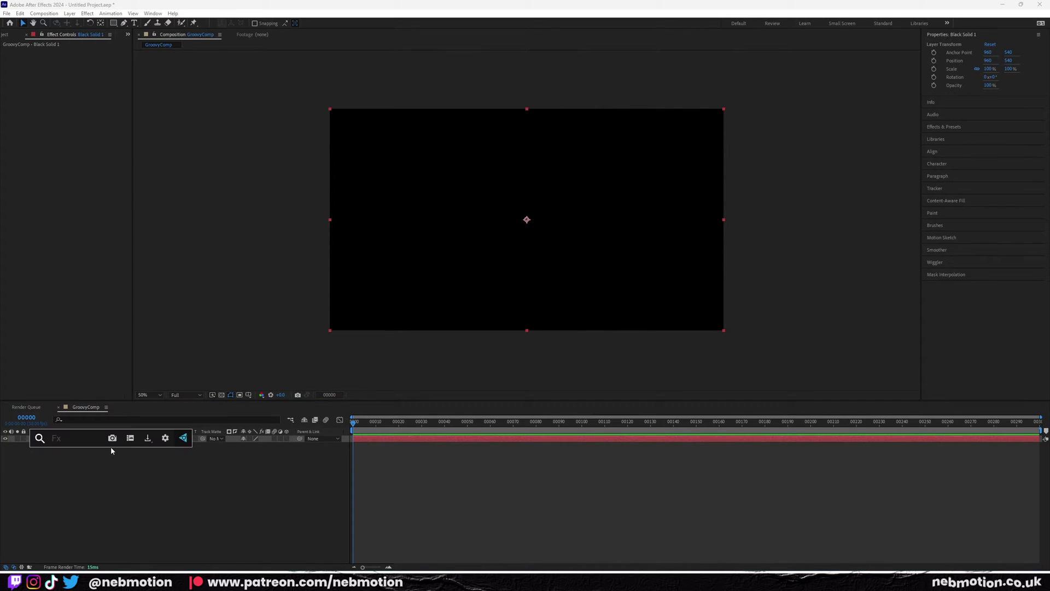
left_click(94, 478)
left_click(87, 441)
key("ctrl+space")
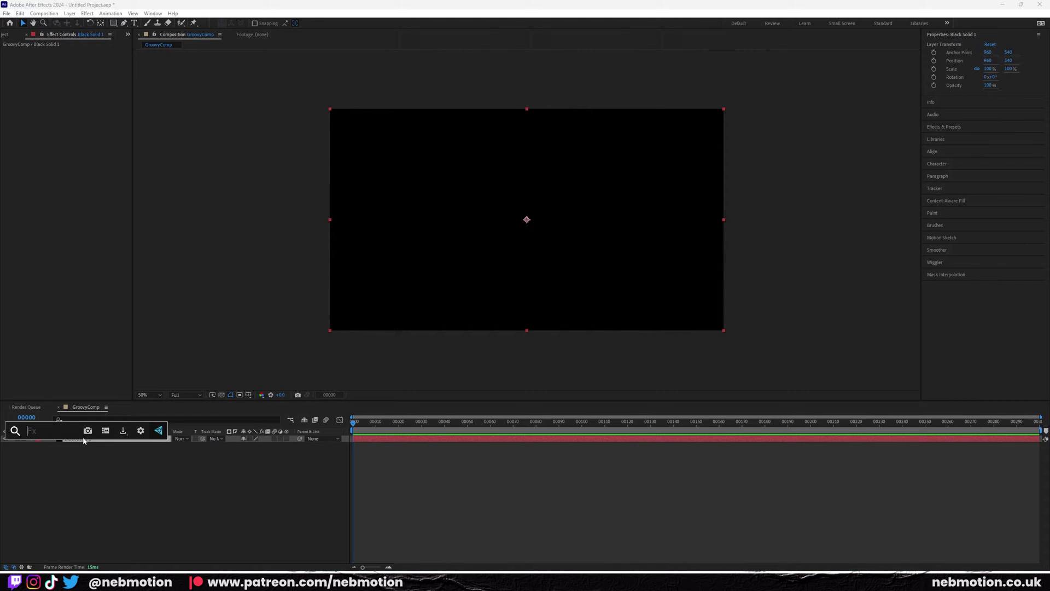
type("fractal")
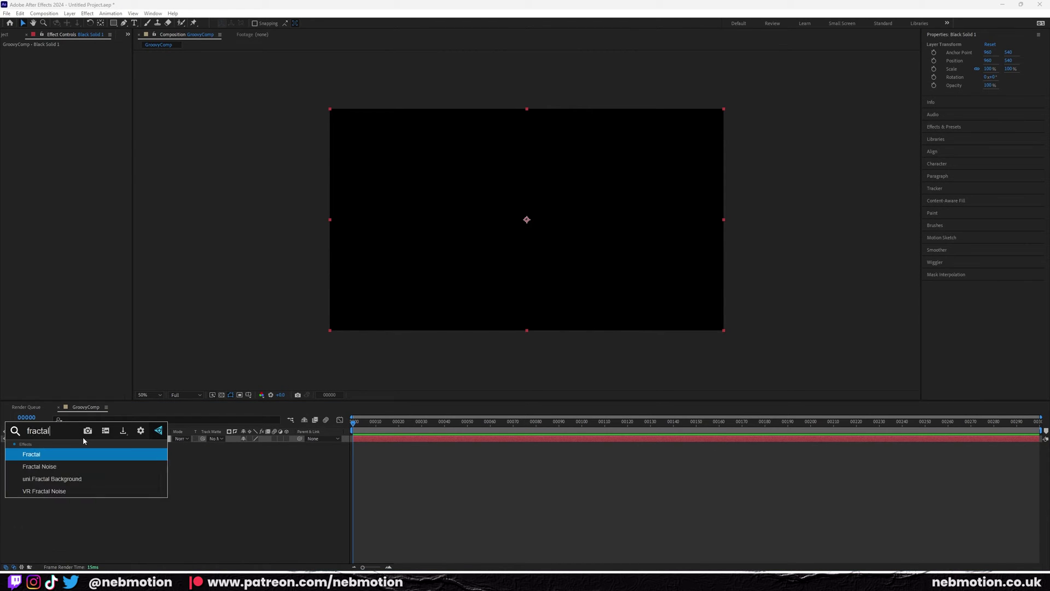
left_click(82, 467)
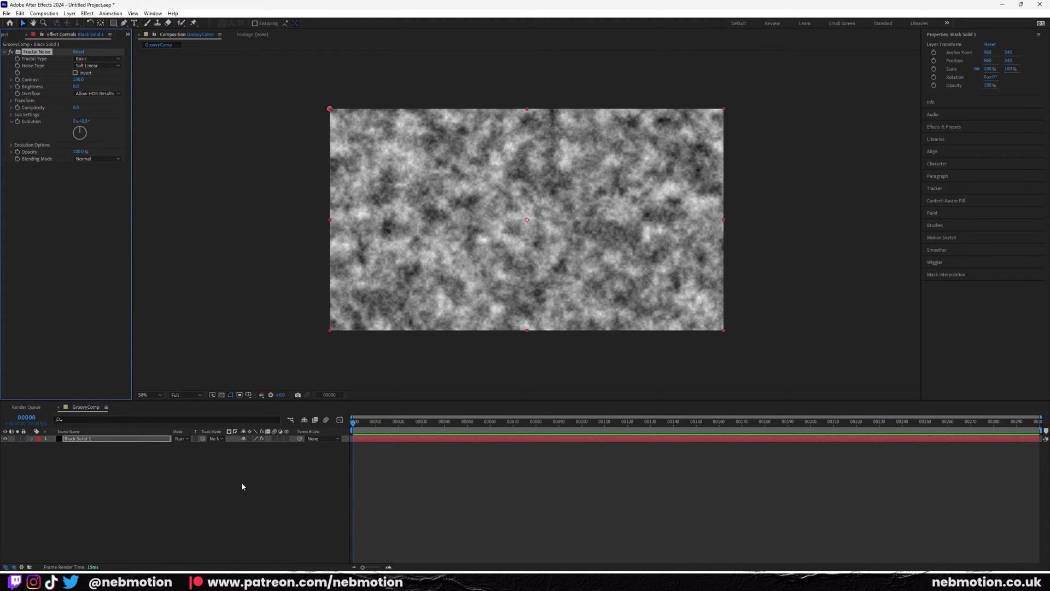
- Set the Fractal Noise effect's fractal type to Smeary and its noise type to Spline
left_click(91, 440)
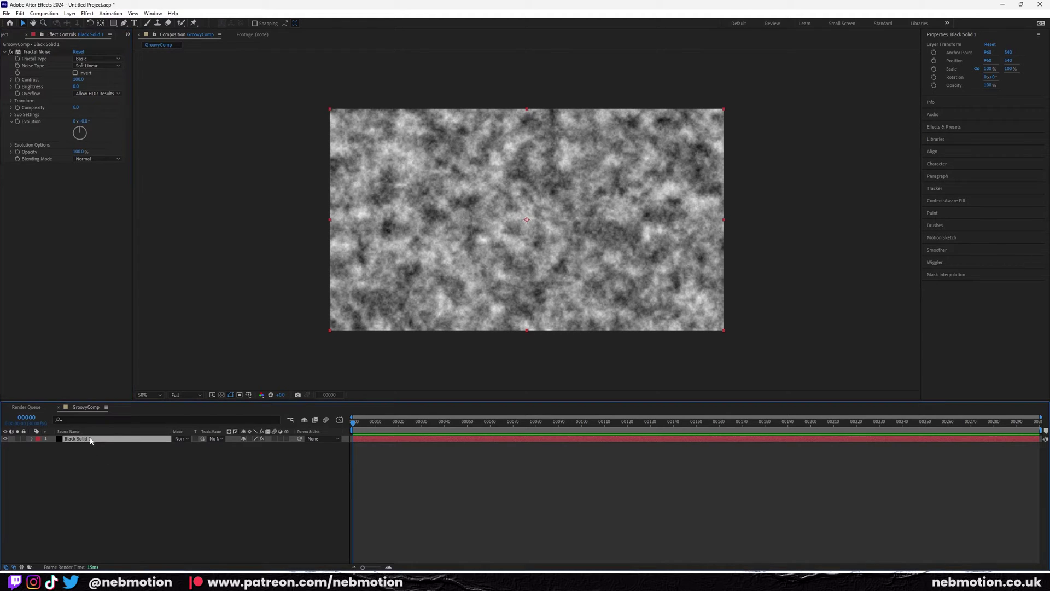
left_click(41, 52)
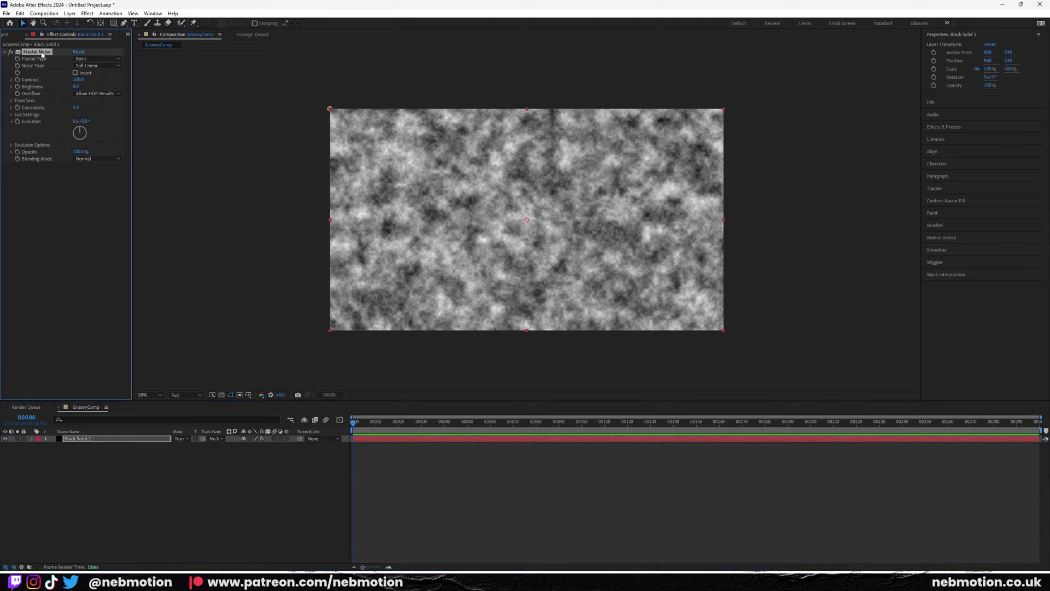
left_click(98, 59)
left_click(81, 152)
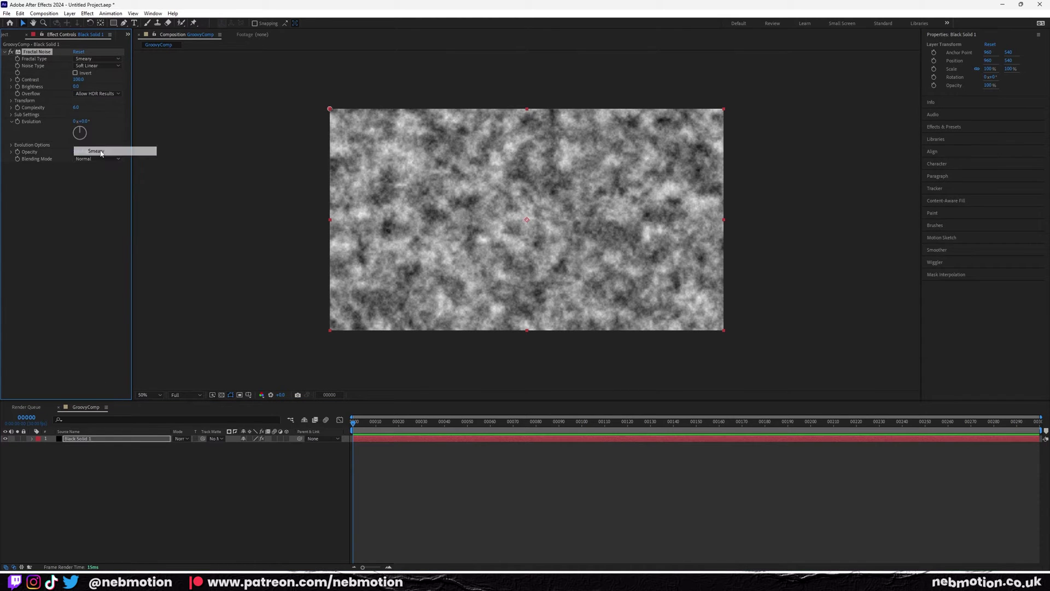
left_click(97, 58)
left_click(61, 66)
left_click(90, 66)
left_click(91, 102)
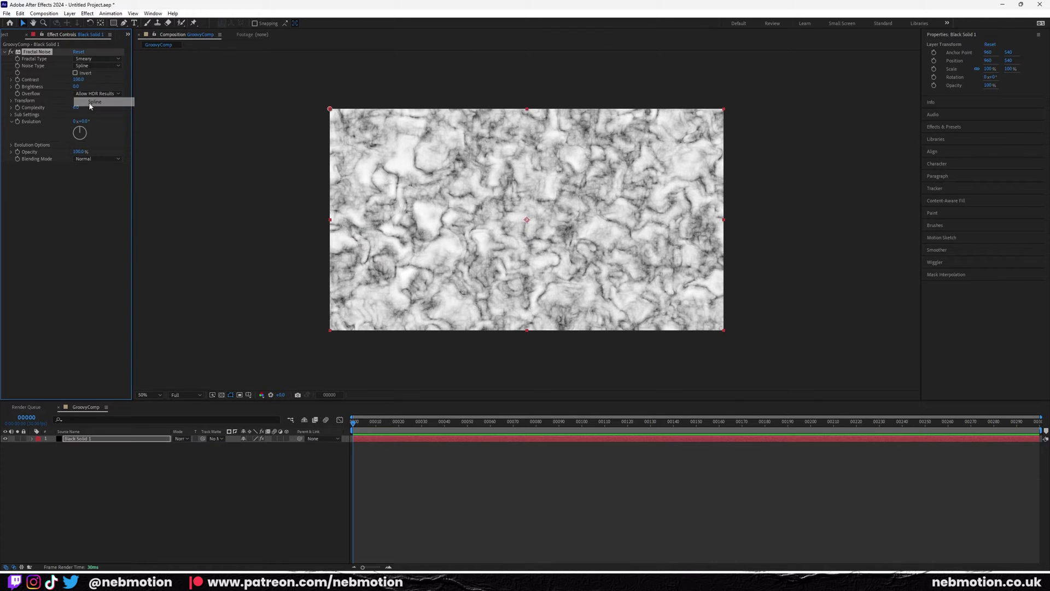
- Adjust the Fractal Noise to a complexity of 1, a contrast of about 112 and a brightness of 10
left_click_drag(78, 80, 162, 85)
left_click_drag(26, 104, 7, 108)
left_click_drag(76, 107, 1, 97)
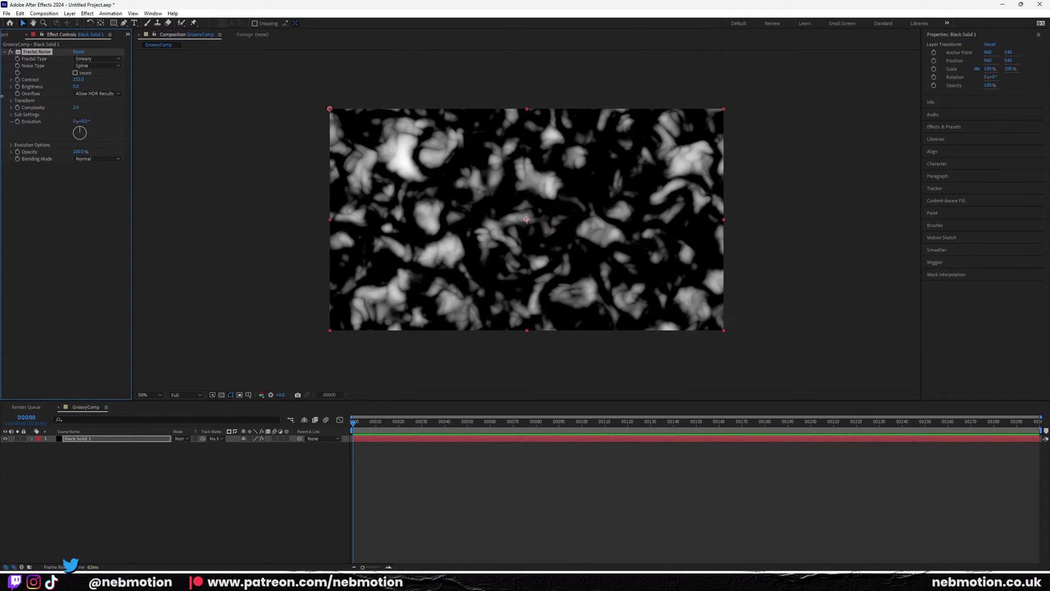
left_click(79, 108)
type("1")
key("Return")
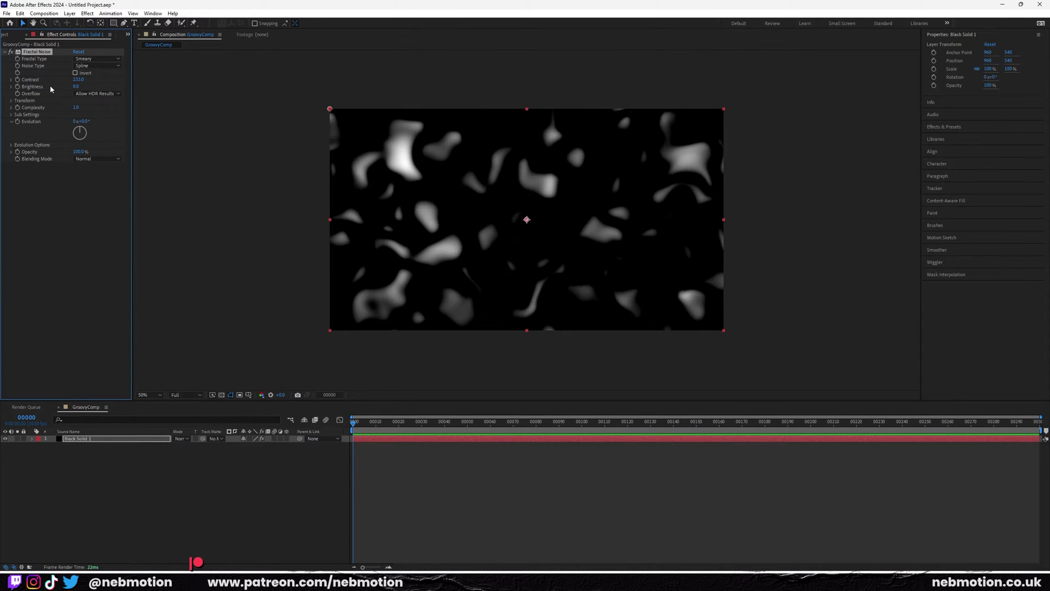
mouse_move(78, 80)
left_mouse_down()
mouse_move(28, 76)
mouse_move(79, 85)
left_mouse_up()
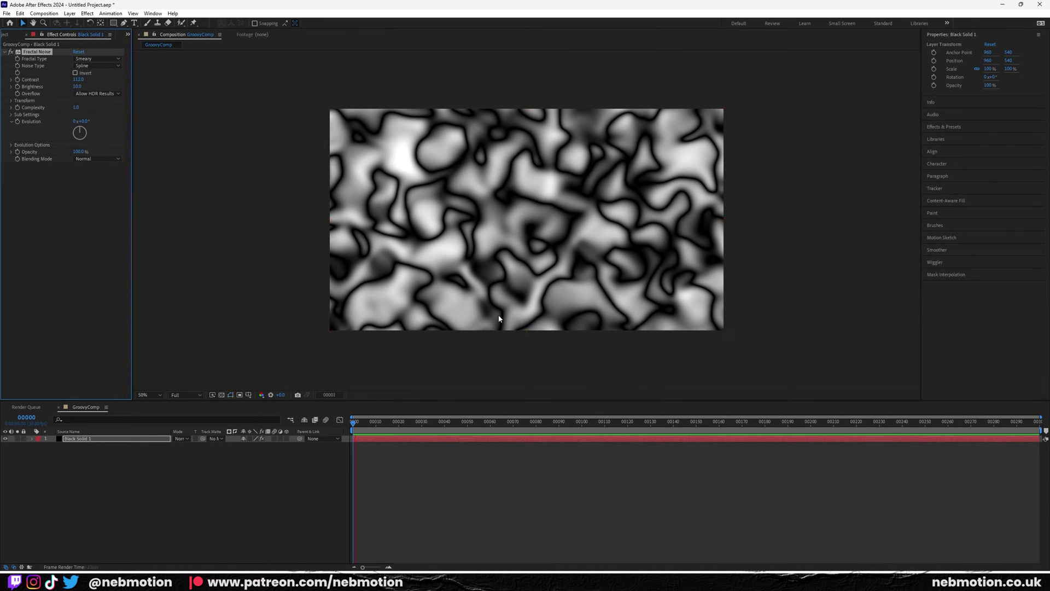
- Play and scrub through the timeline to check whether the noise pattern moves
key("space")
left_click(224, 489)
left_click_drag(372, 423, 410, 423)
- Add a Fractal Noise Evolution keyframe at frame 0 and reveal it under the solid layer in the timeline
key("Home")
left_click(117, 441)
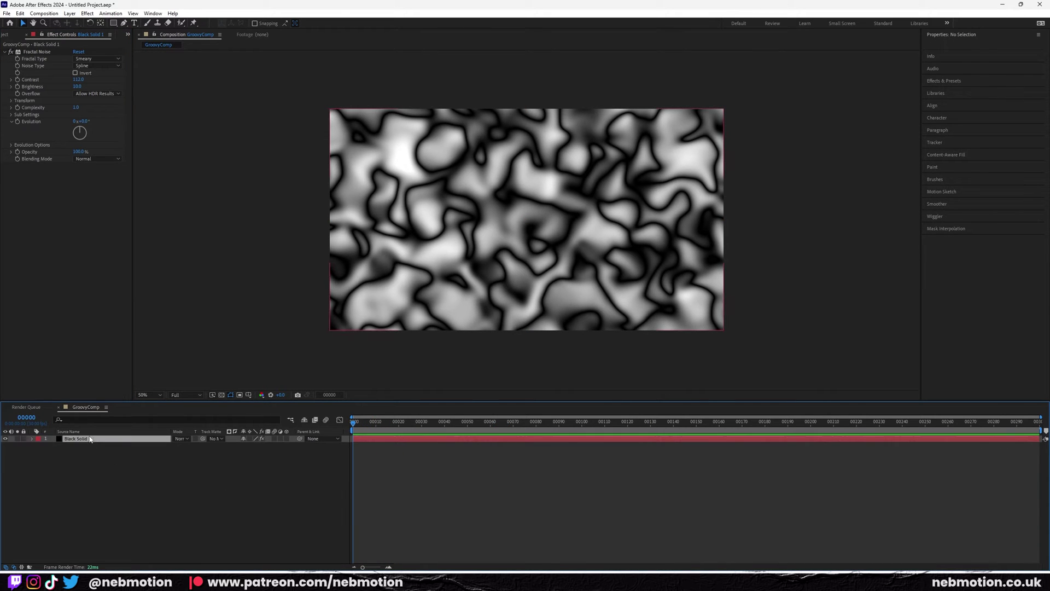
left_click(19, 122)
left_click(121, 440)
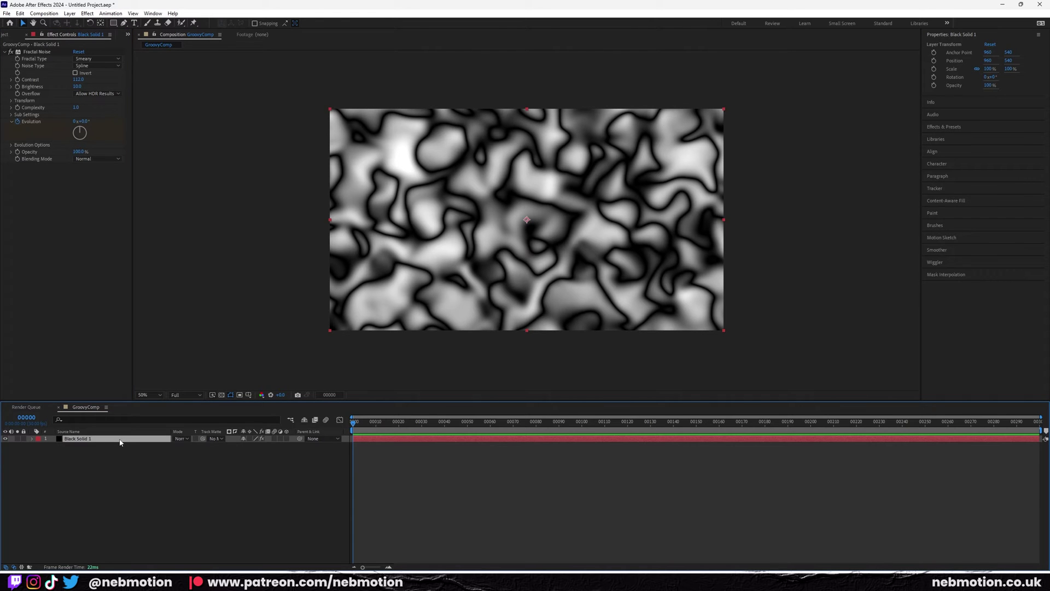
key("u")
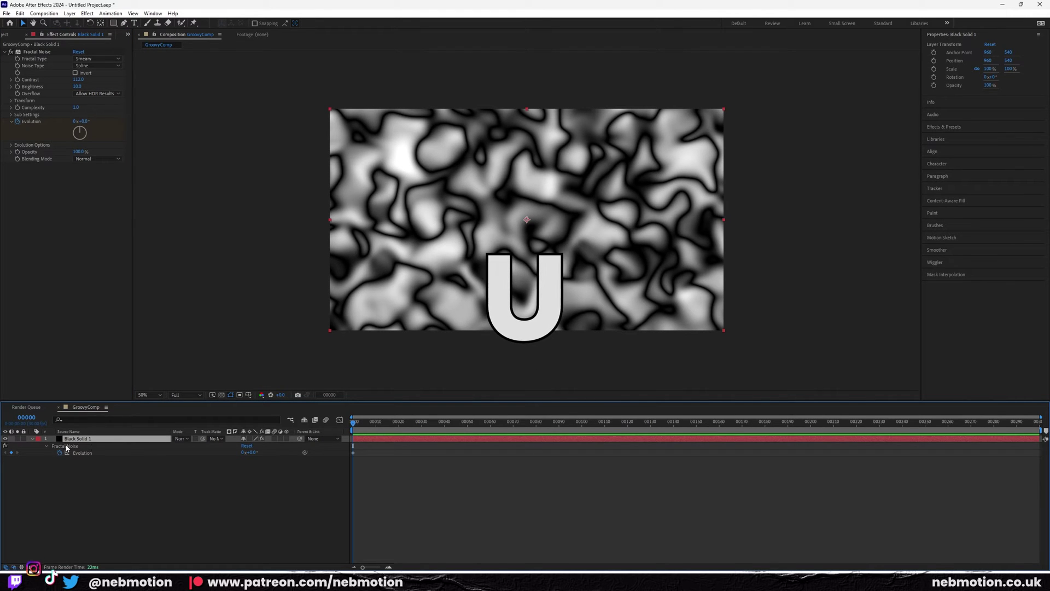
left_click(82, 452)
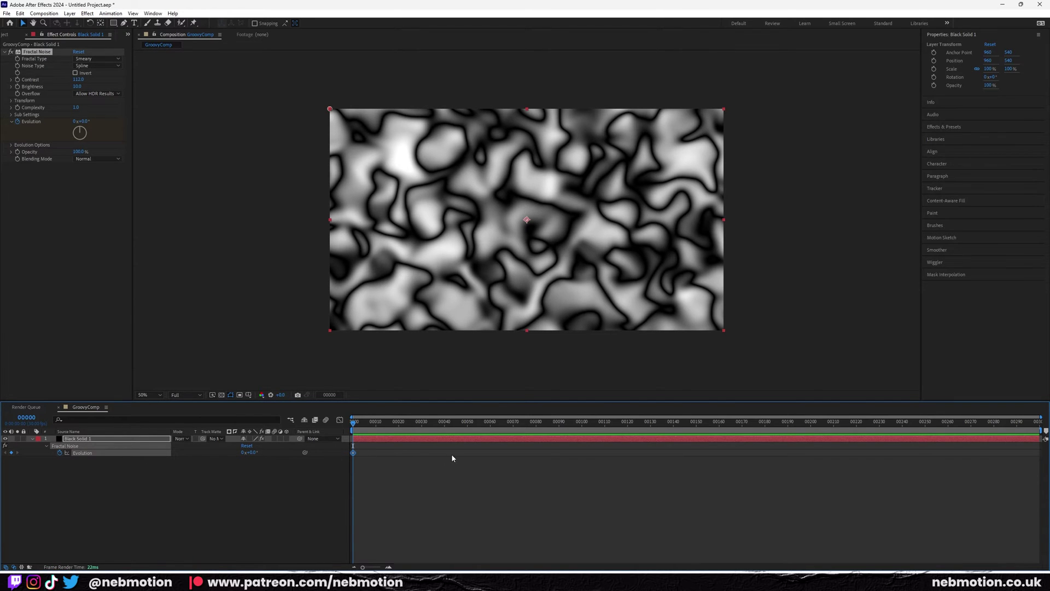
- Keyframe the Evolution at 1 full revolution on the composition's last frame
key("End")
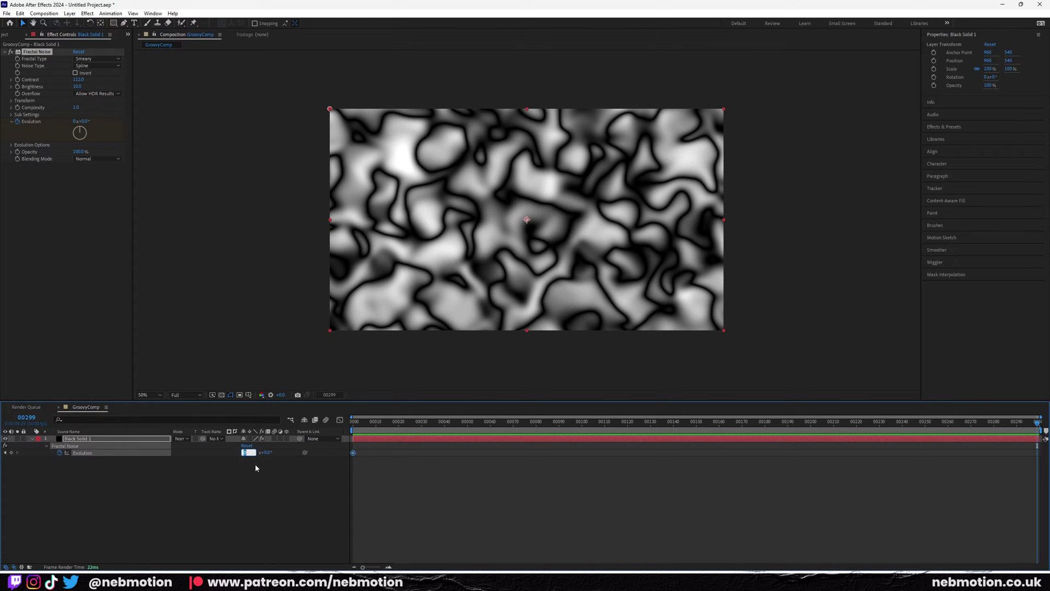
type("1")
key("Return")
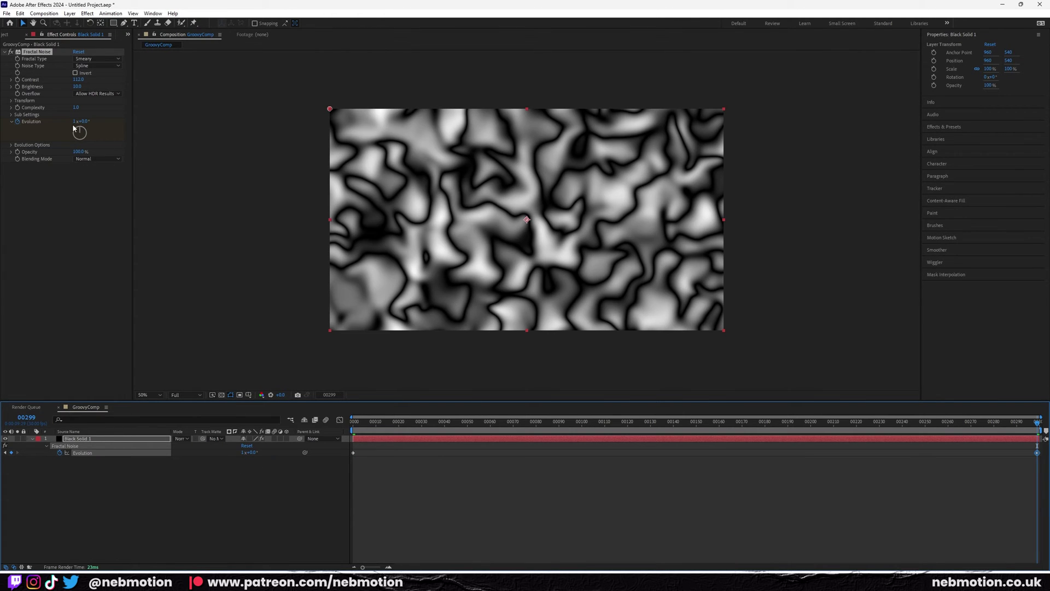
- Try out other Evolution values on the last frame and undo each change
left_click_drag(85, 121, 190, 129)
key("ctrl+z")
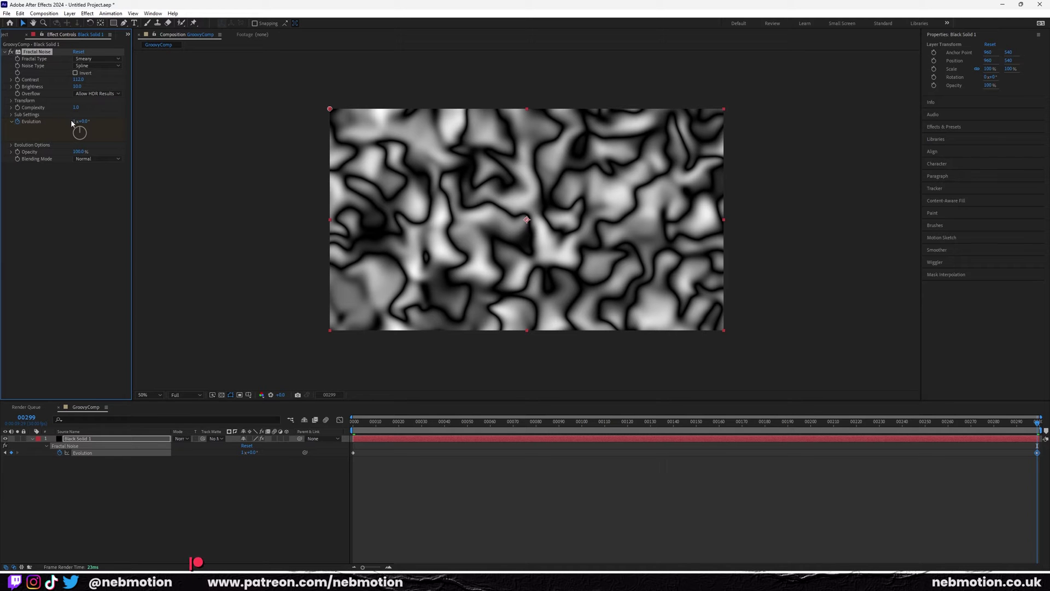
left_click_drag(82, 122, 117, 184)
key("ctrl+z")
- Preview the noise animation and compare the composition's first and last frames for a seamless loop
key("space")
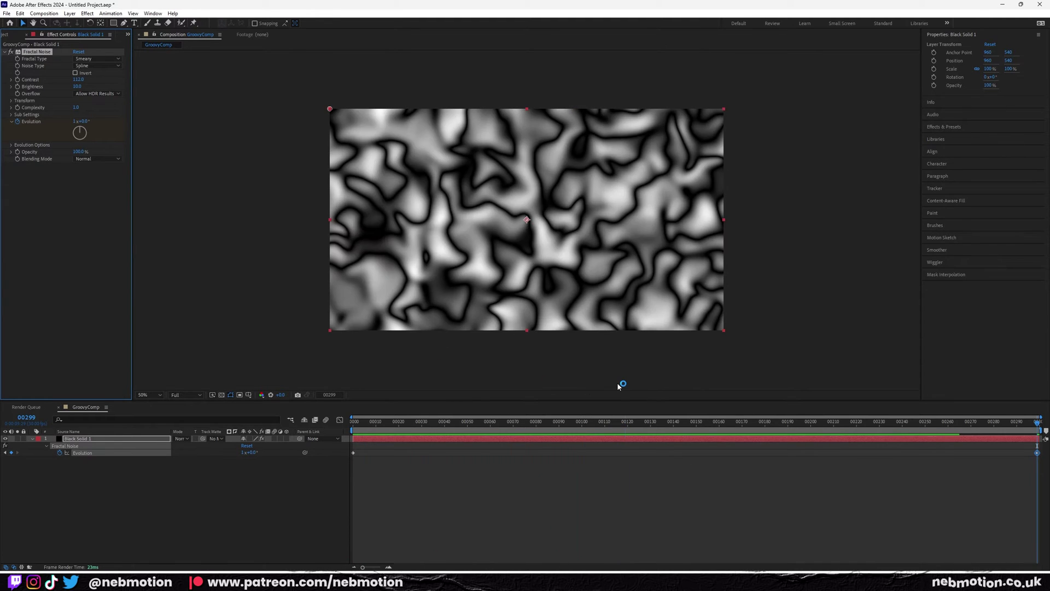
key("space")
key("End")
key("Home")
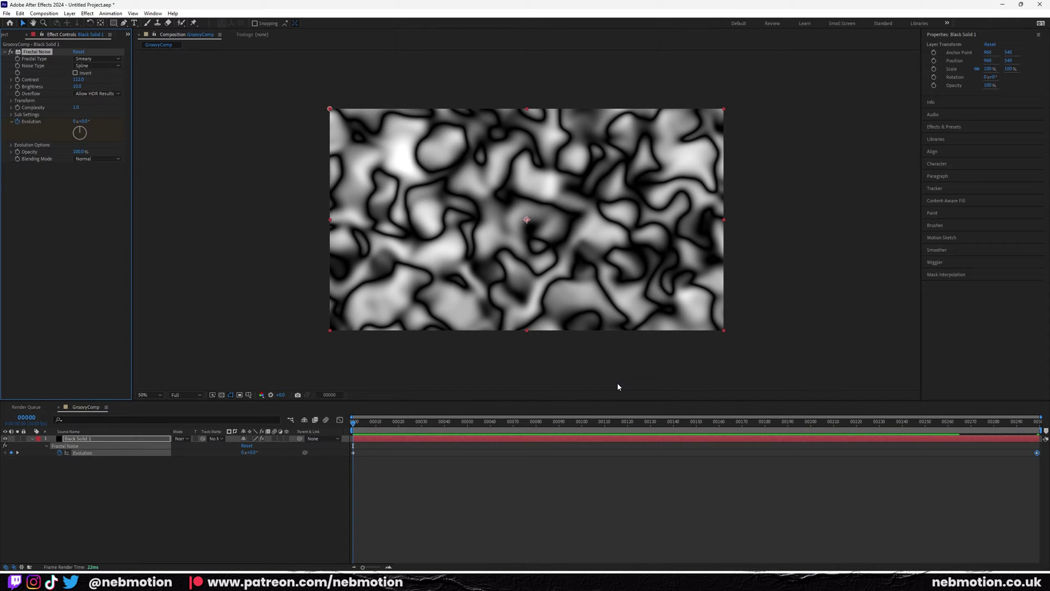
key("End")
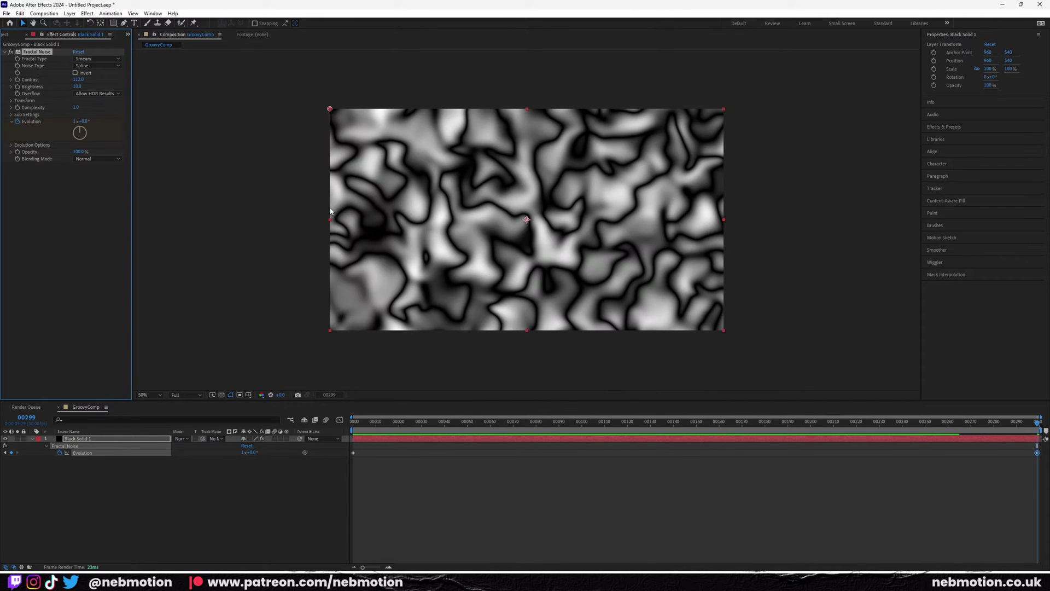
- Enable Cycle Evolution in the Fractal Noise Evolution Options and preview the loop from the first frame
left_click(11, 145)
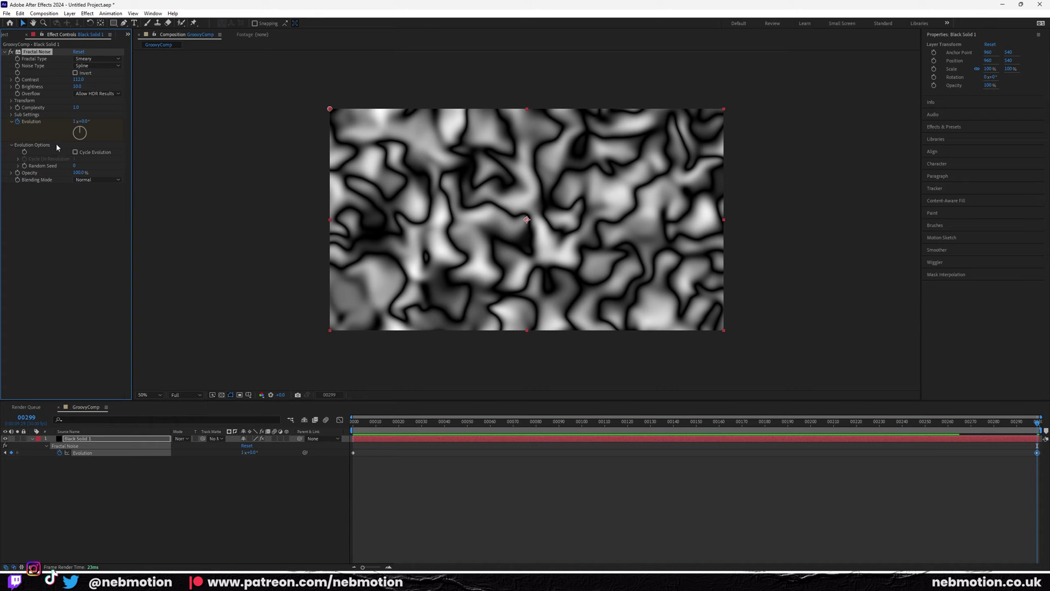
left_click(76, 152)
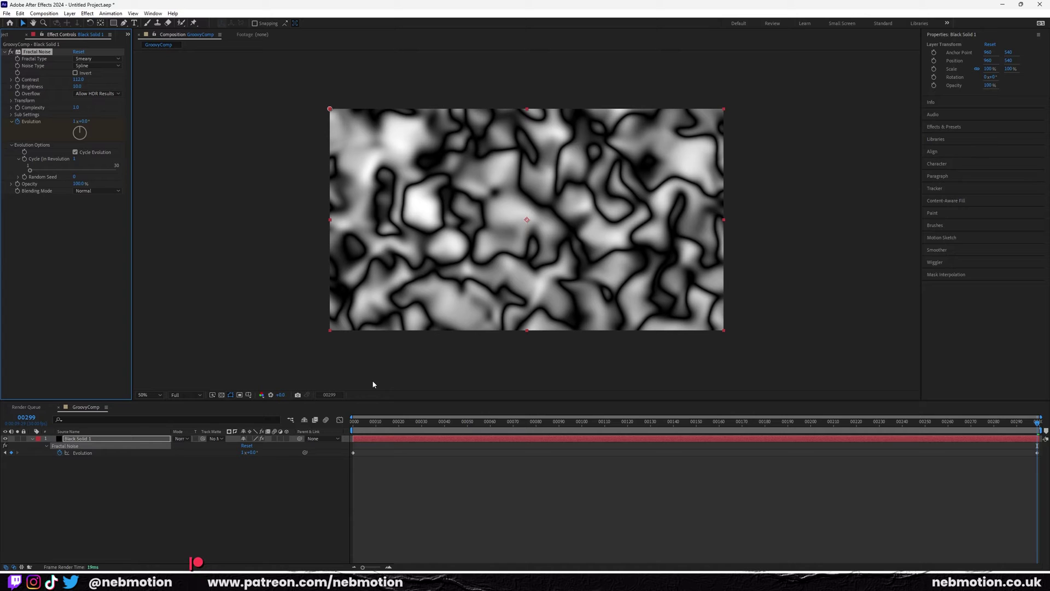
key("Home")
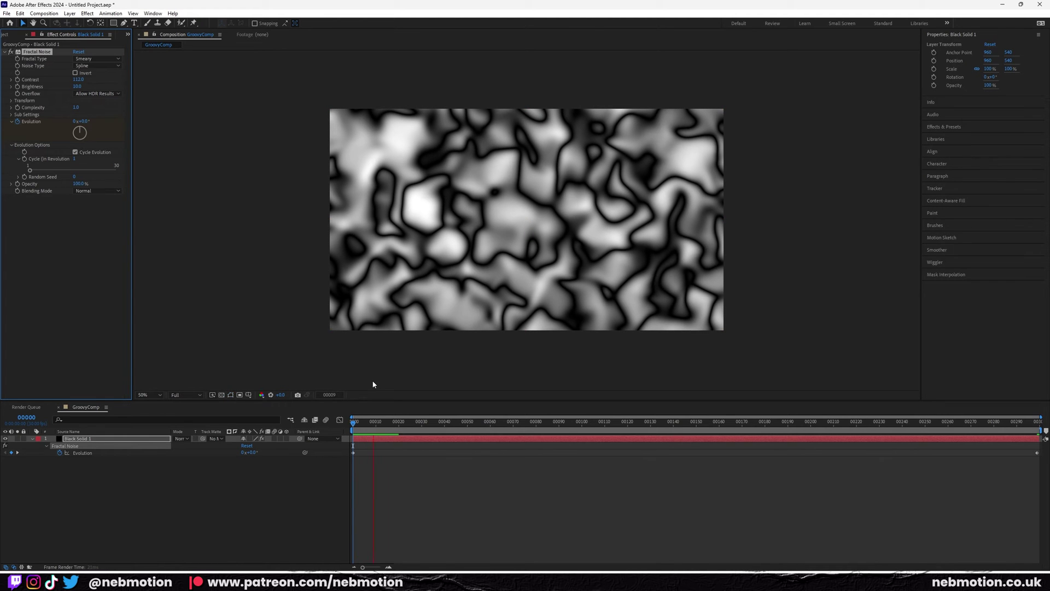
- Apply the Colorama effect to the black solid layer
left_click(66, 439)
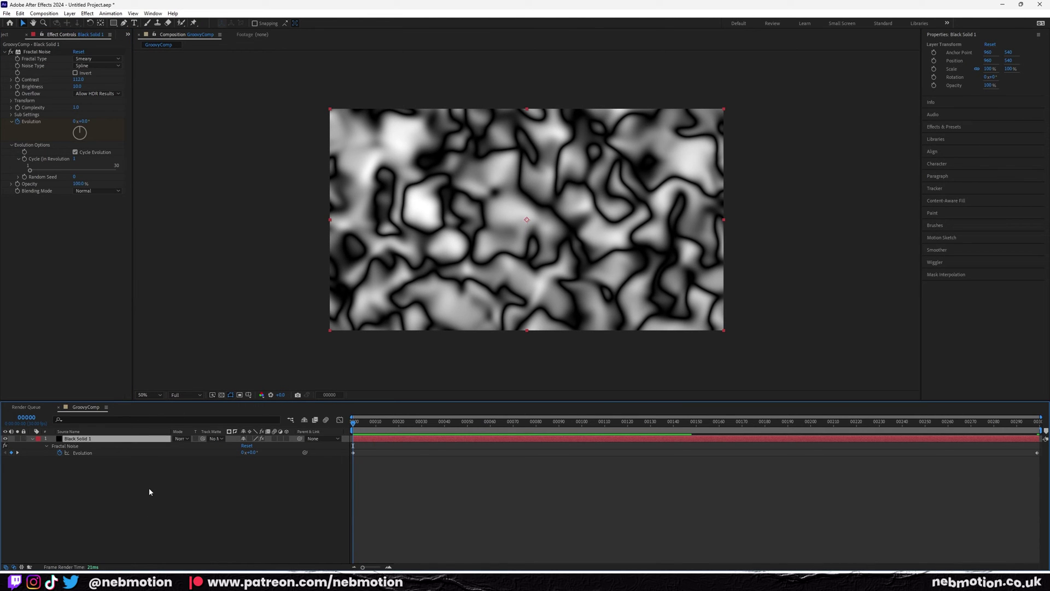
key("ctrl+space")
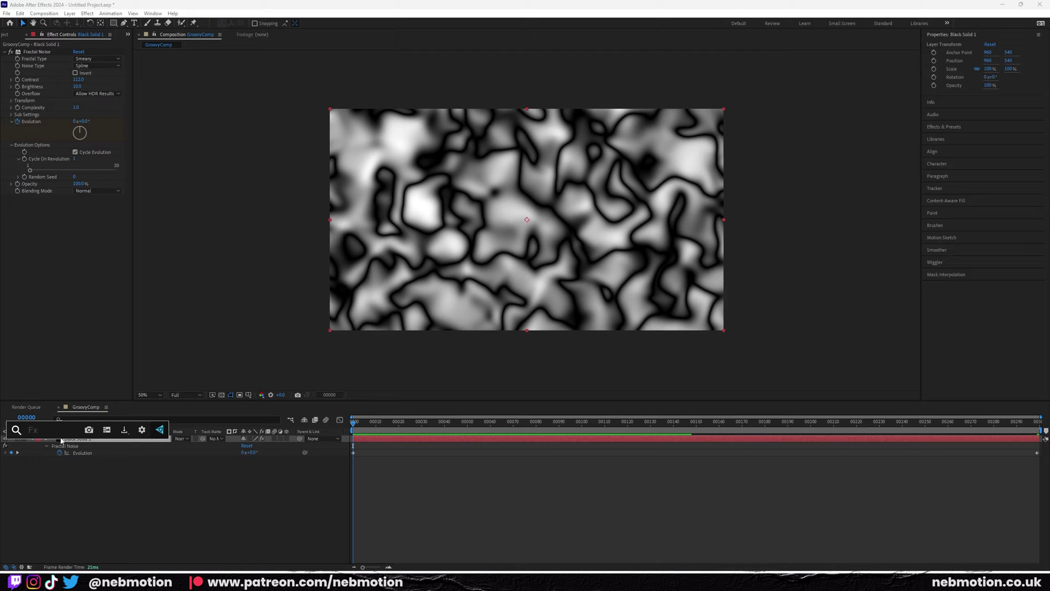
type("color")
key("Return")
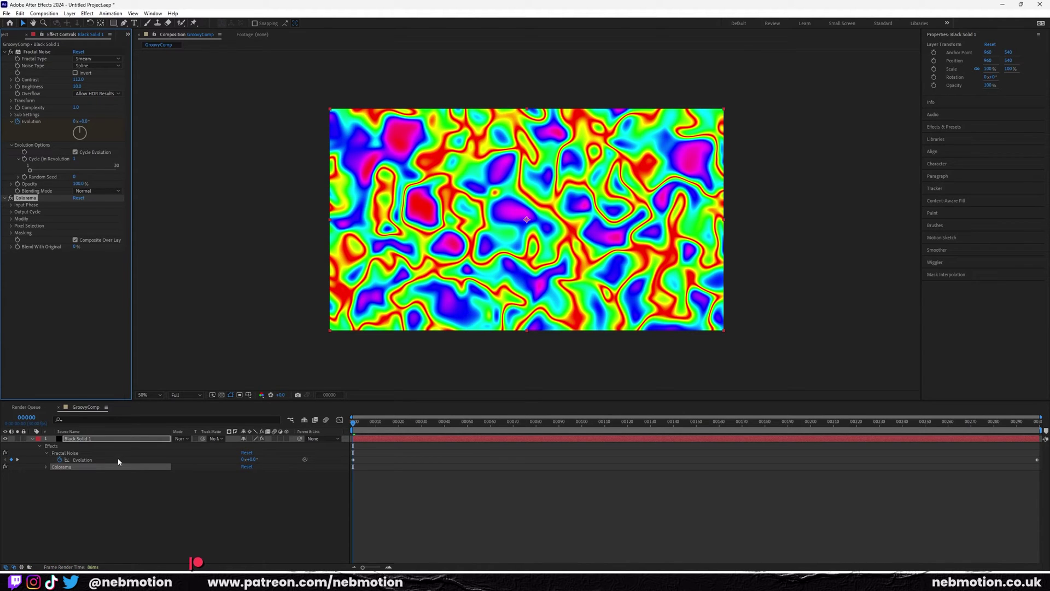
- Compare the solid with and without Colorama and examine the preset palettes available for its Output Cycle
left_click(114, 438)
left_click(11, 197)
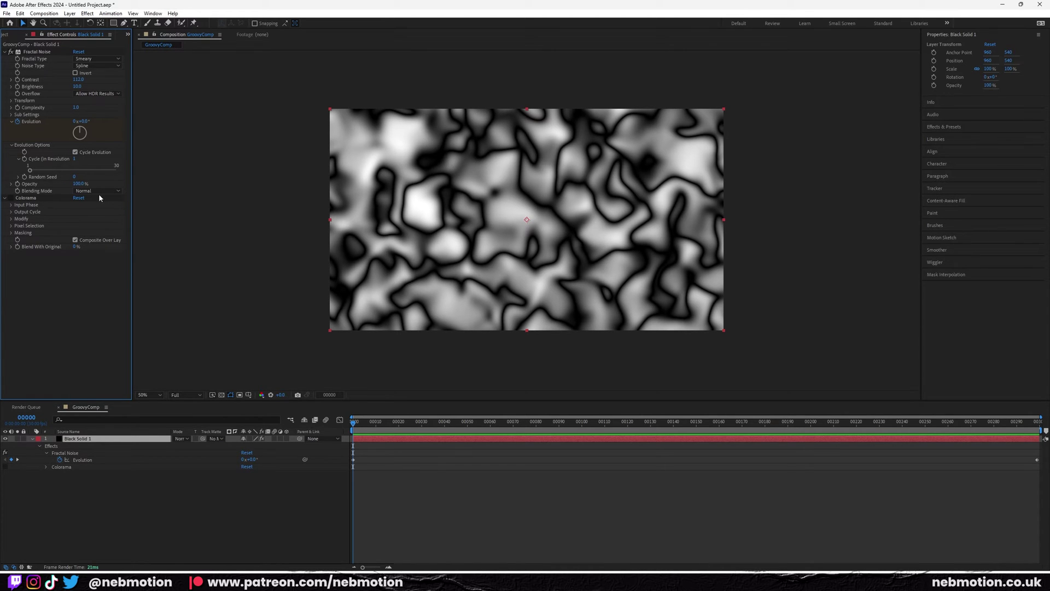
left_click(27, 198)
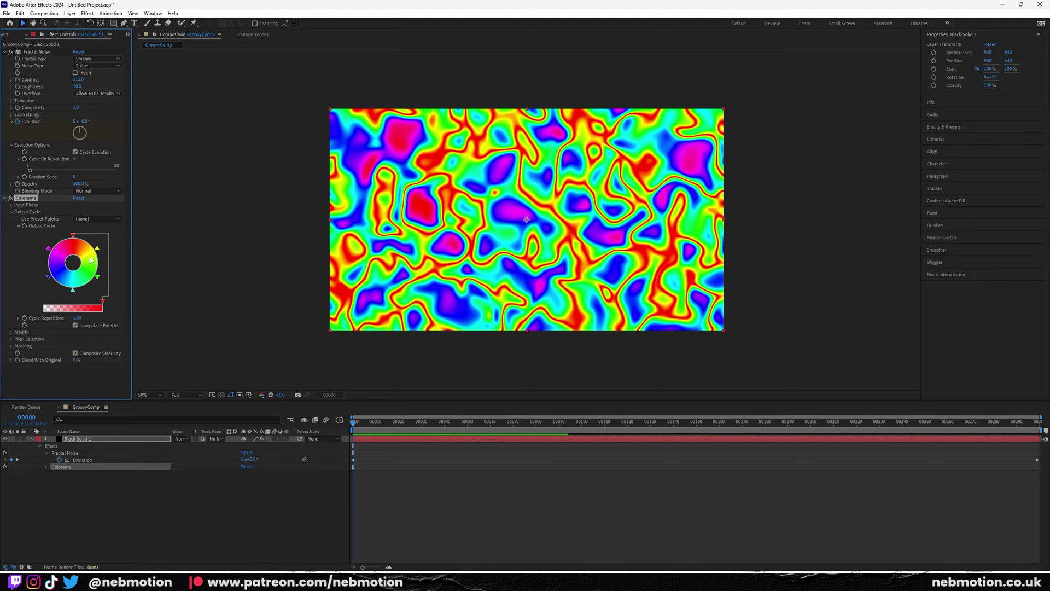
left_click(97, 218)
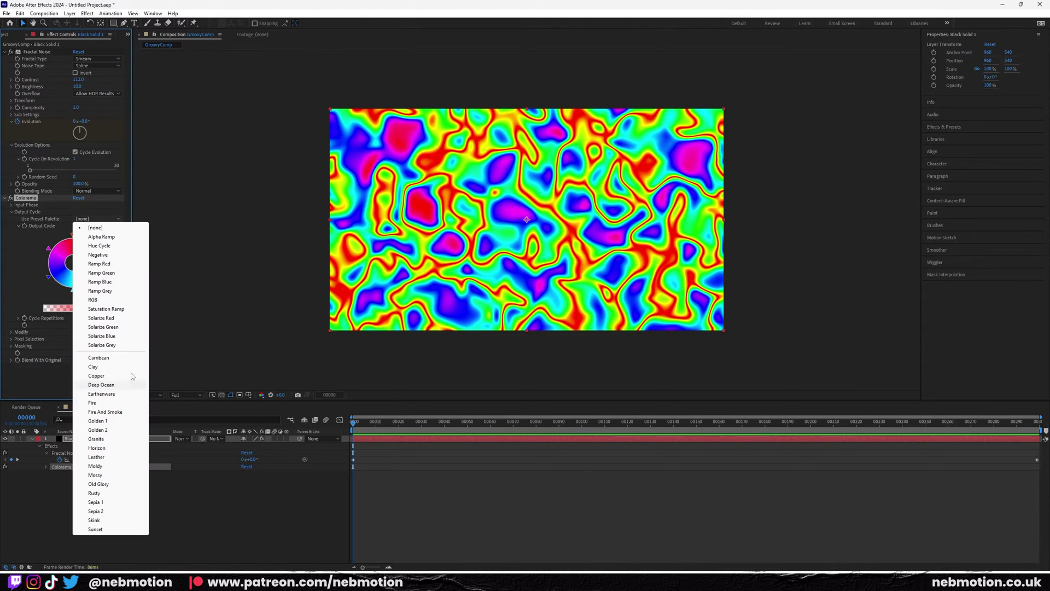
left_click(1, 257)
- Preview the colored noise animation up close and zoomed out
left_click(152, 496)
key("space")
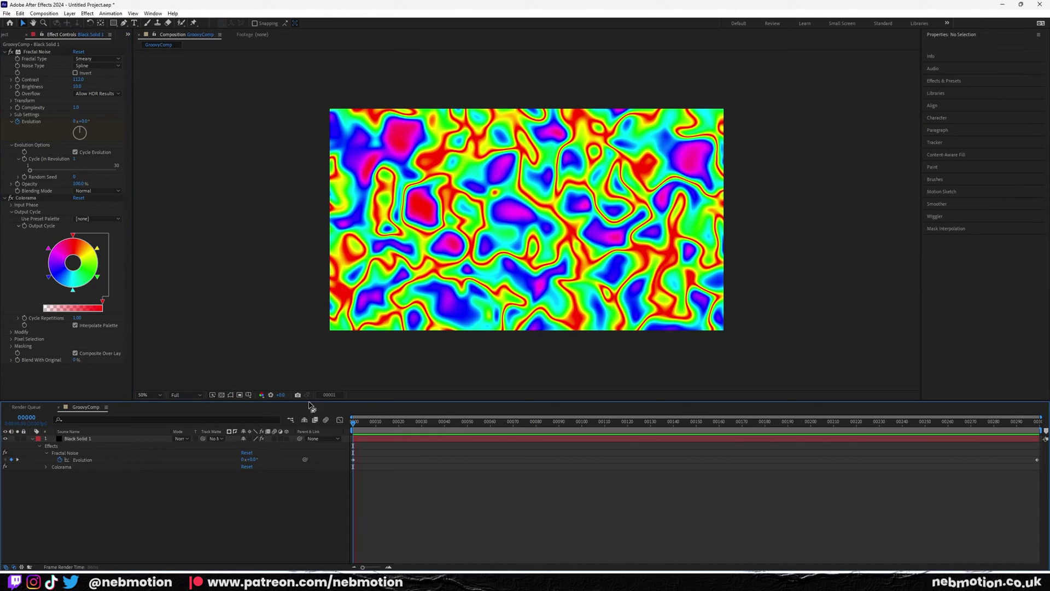
scroll(456, 220, "up", 1)
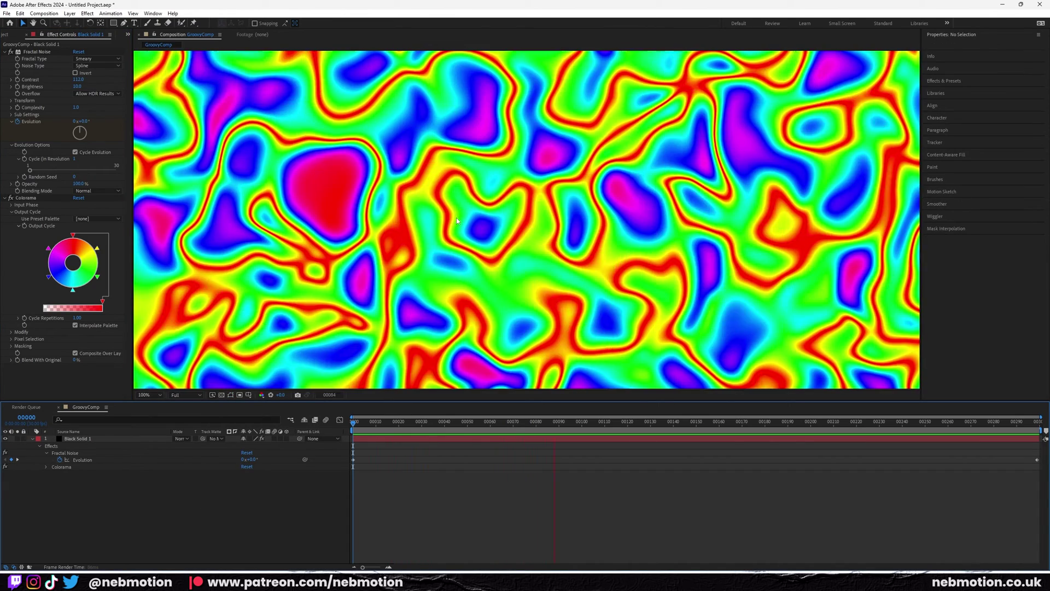
scroll(456, 218, "down", 1)
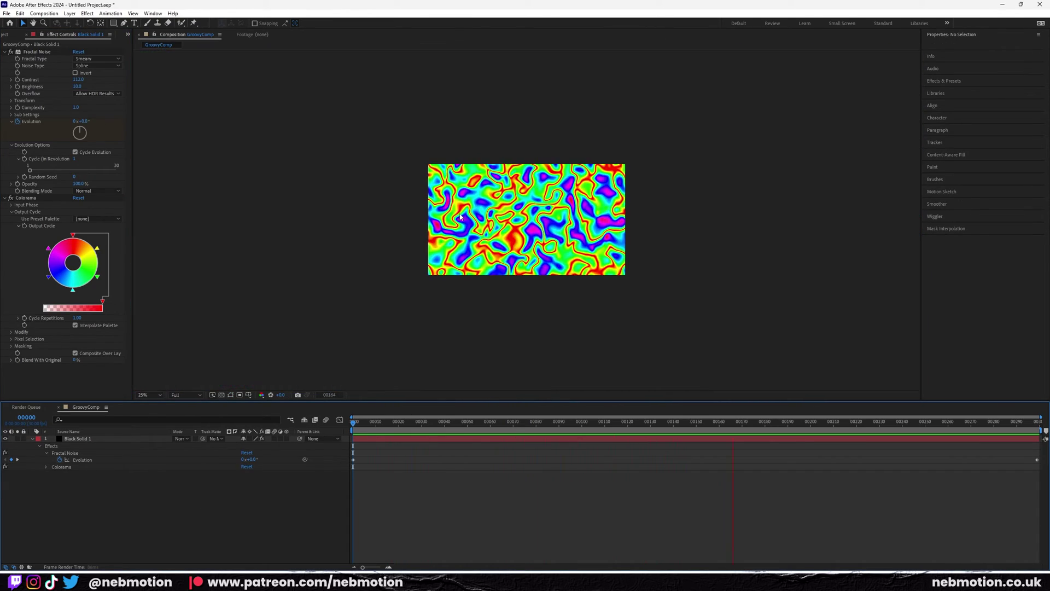
key("space")
- Set the Fractal Noise Transform Scale to 344 with uniform scaling and preview the larger pattern
left_click(40, 51)
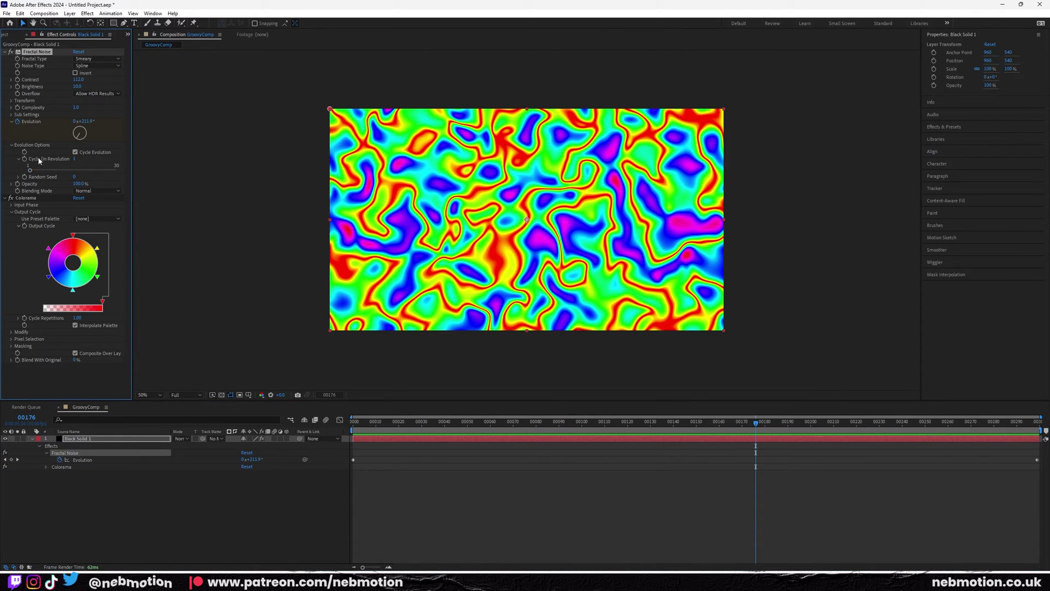
left_click(11, 101)
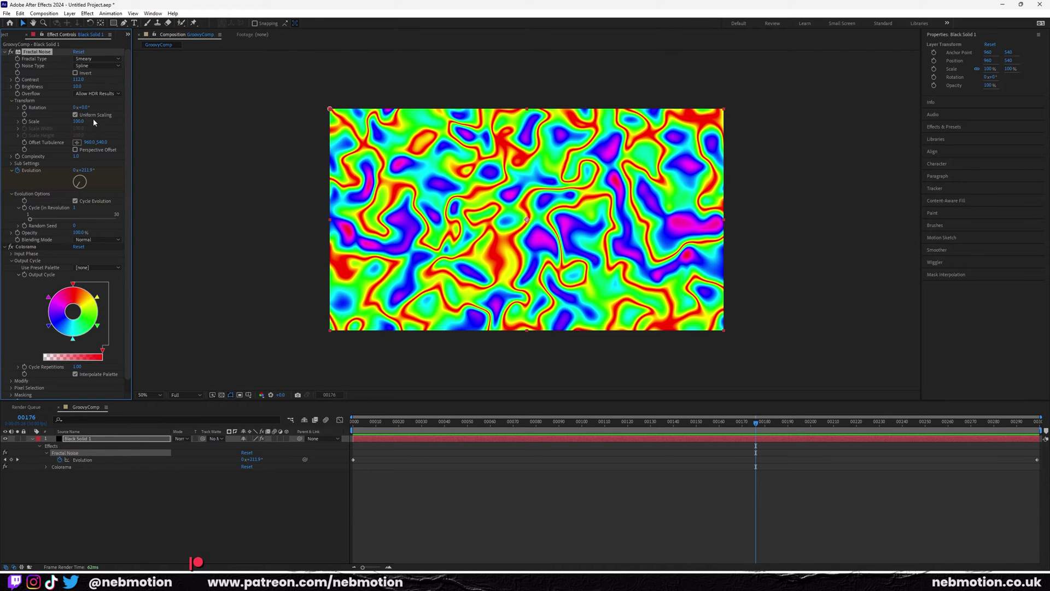
left_click_drag(80, 121, 180, 125)
key("space")
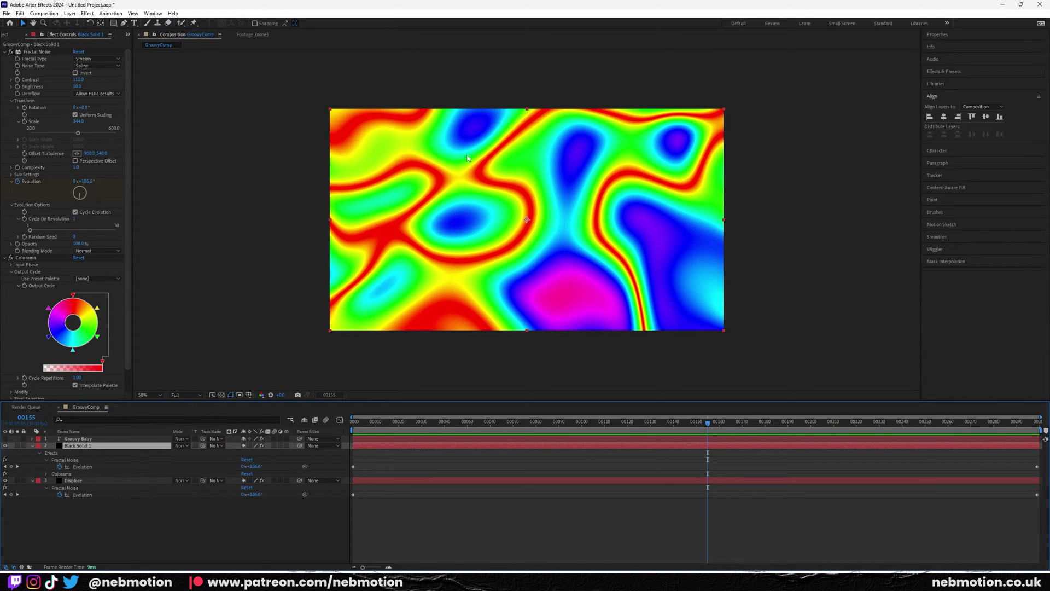
- Try out other Fractal Noise Contrast and Brightness values on the black solid and undo the last change
left_click(36, 52)
left_click(76, 446)
left_click(36, 52)
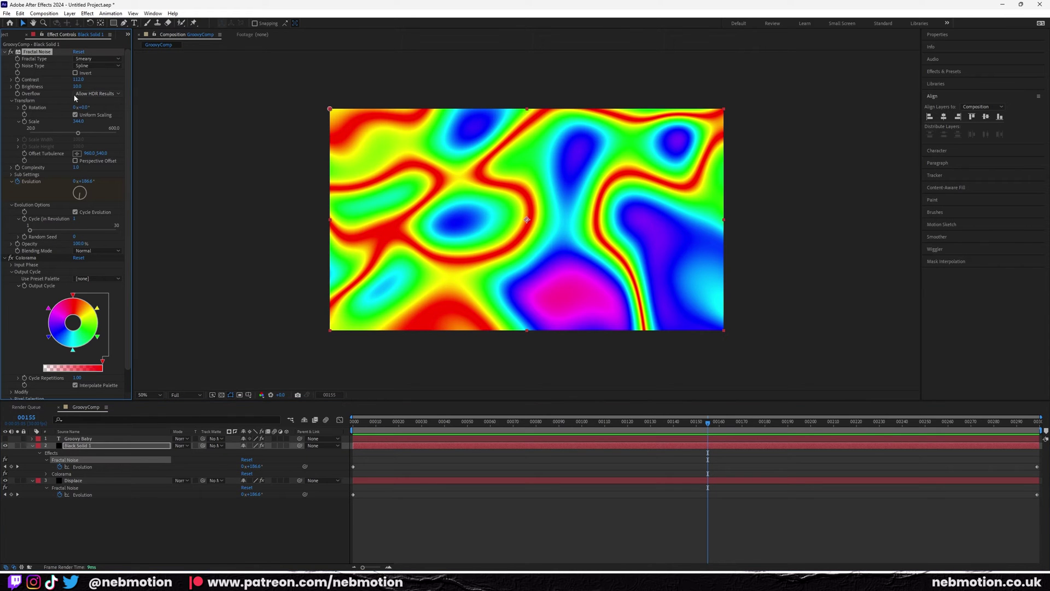
left_click_drag(79, 80, 78, 87)
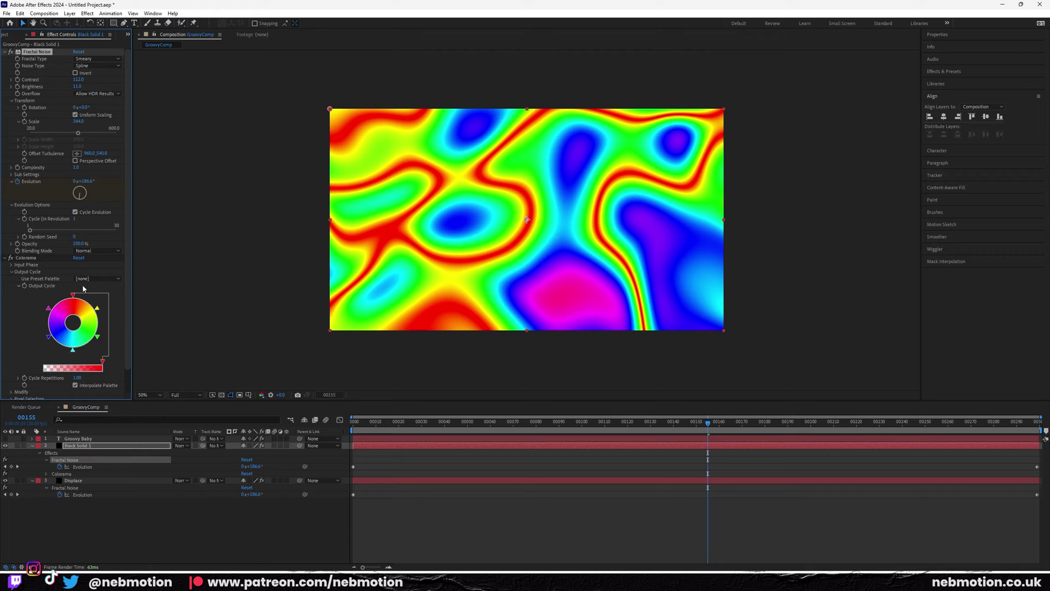
left_click_drag(78, 79, 111, 86)
key("ctrl+z")
left_click(25, 259)
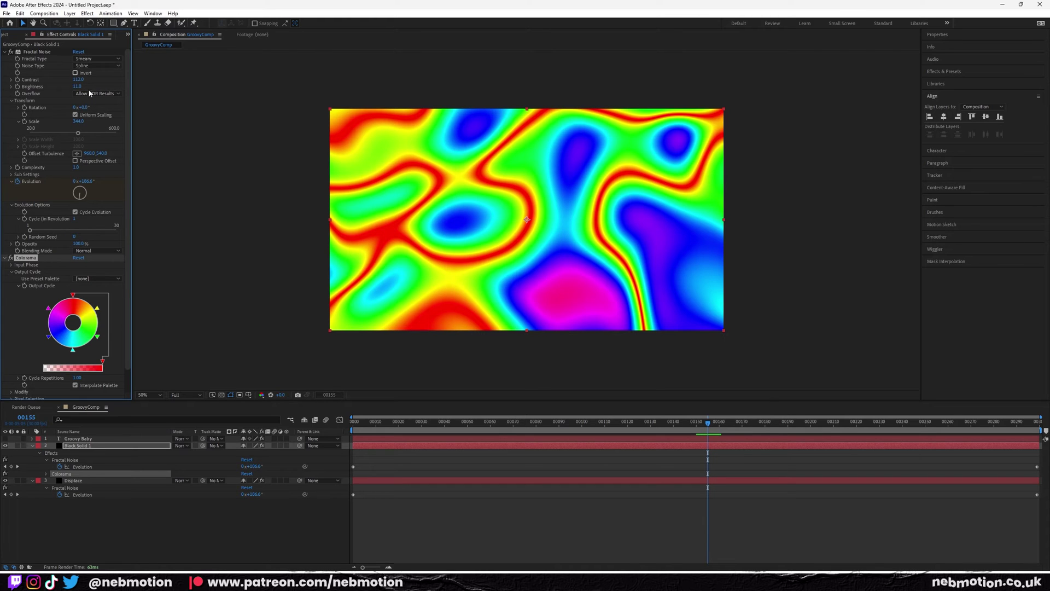
- Try the Rocky fractal type on the noise, undo it, and look through the other fractal types
left_click(96, 59)
left_click(110, 169)
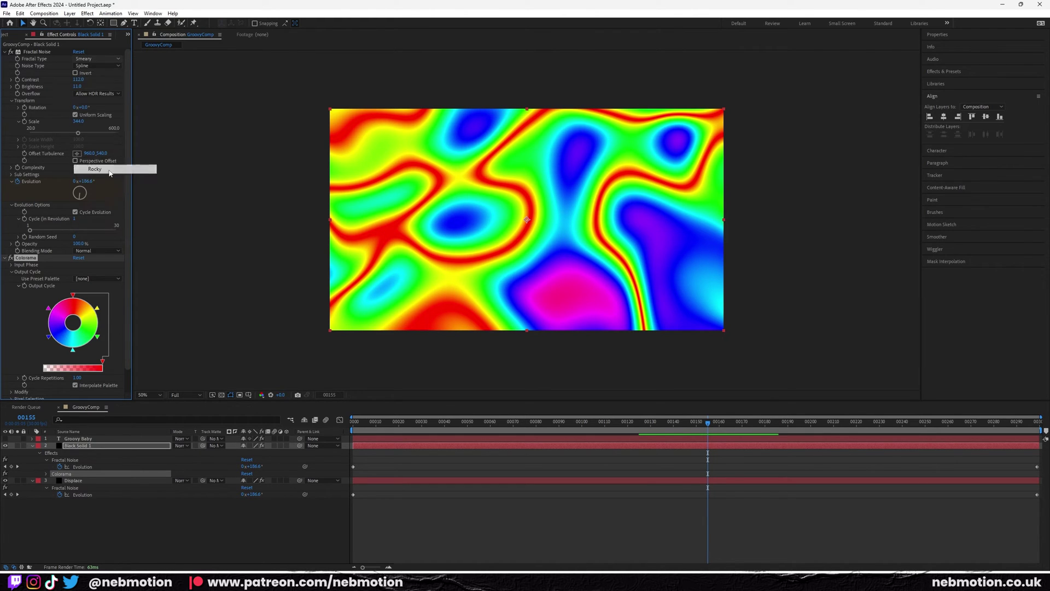
key("ctrl+z")
left_click(91, 59)
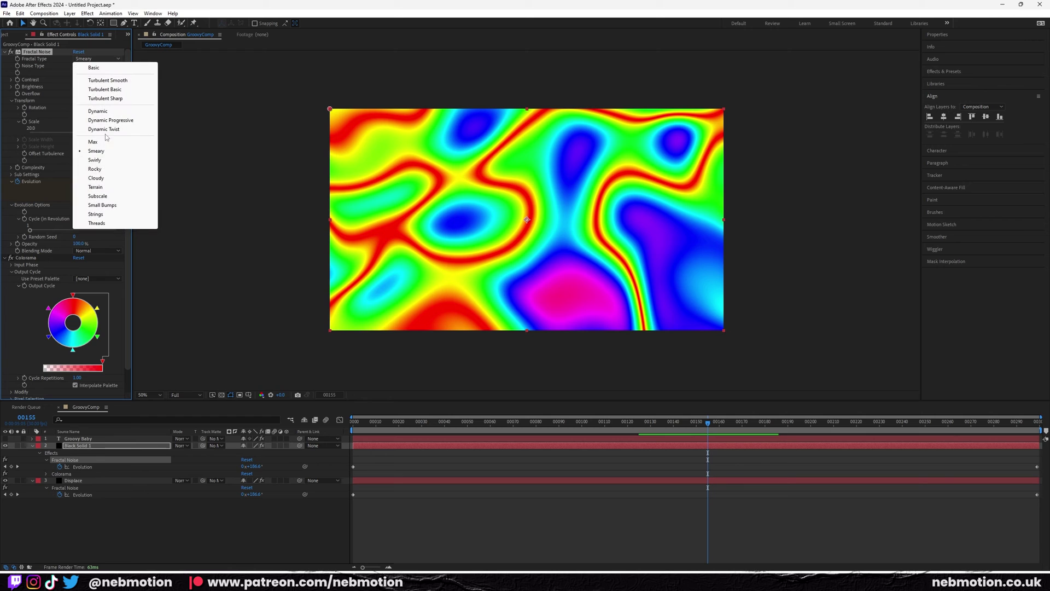
left_click(559, 243)
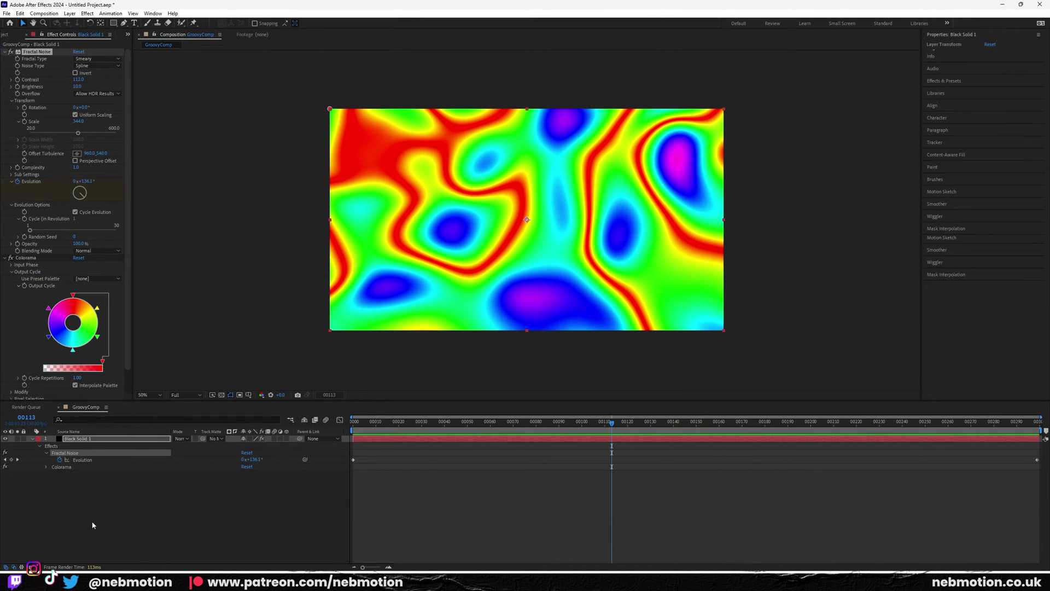
- Add a new text layer reading "Groovy Baby" above the solid
left_click(104, 481)
right_click(162, 502)
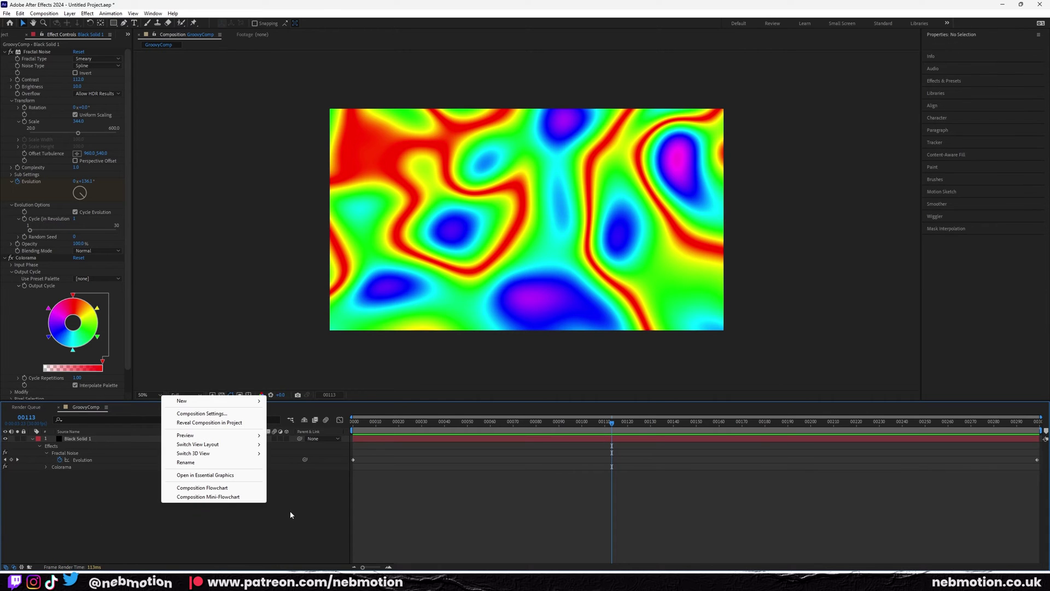
mouse_move(210, 405)
left_click(284, 413)
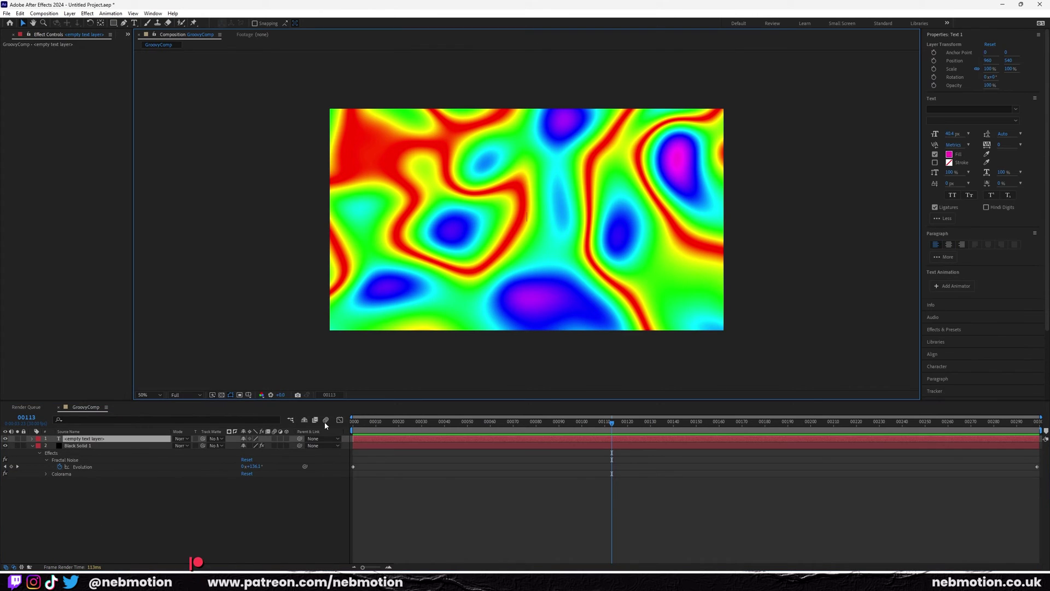
type("Gro")
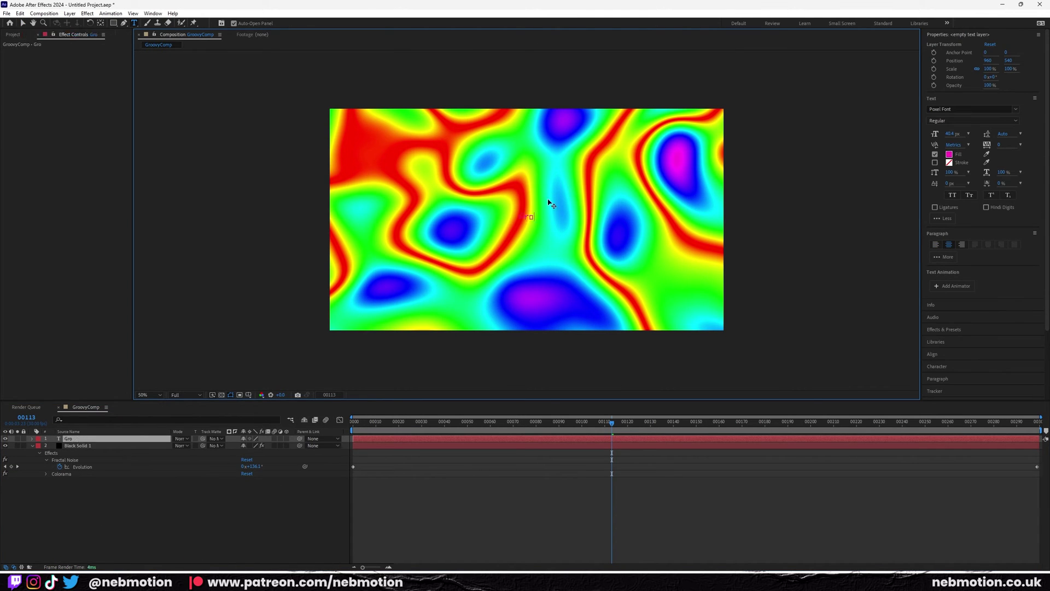
type("ovy Baby")
- Browse the font list and set the "Groovy Baby" text to the Super Funky font
left_click(1016, 110)
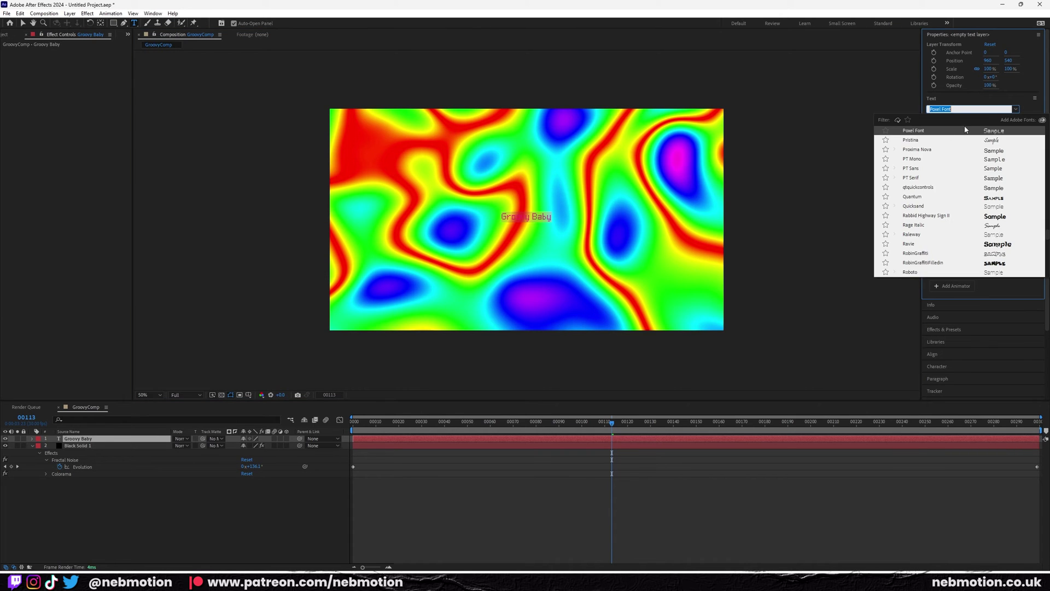
type("sha")
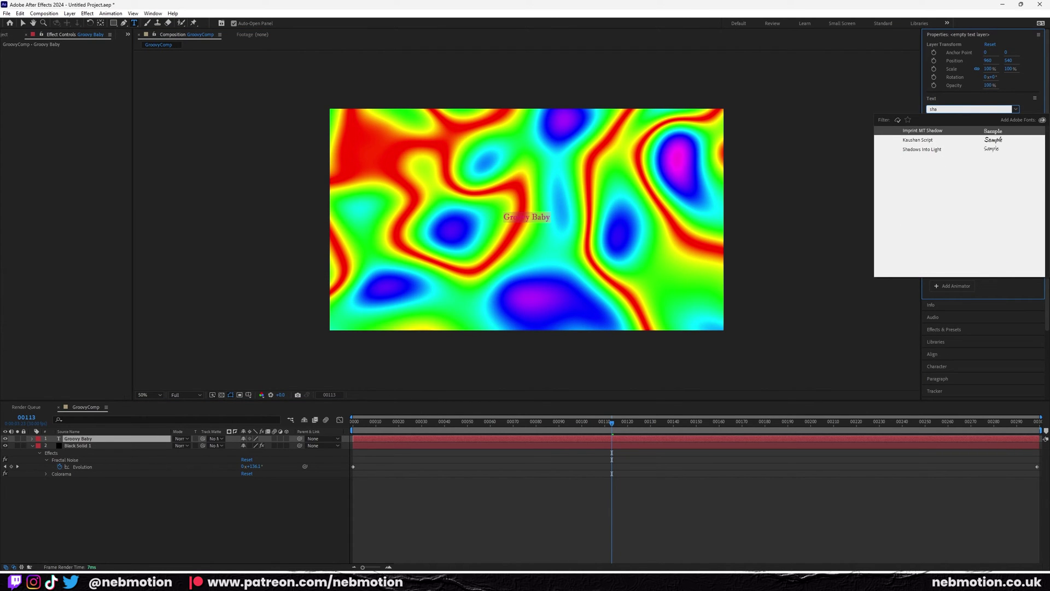
key("BackSpace")
key("BackSpace")
key("BackSpace")
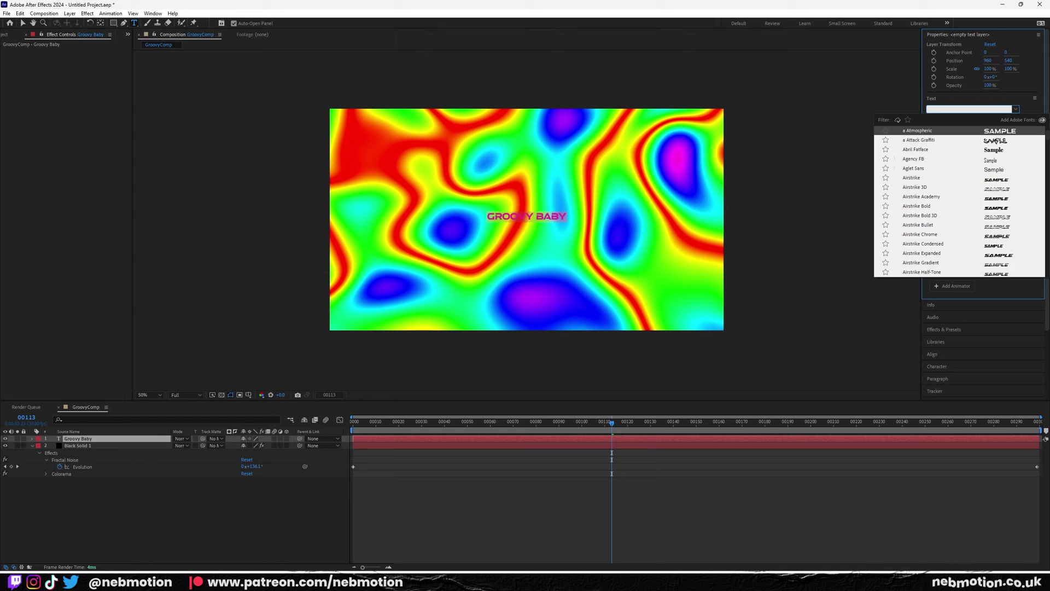
scroll(916, 264, "down", 10)
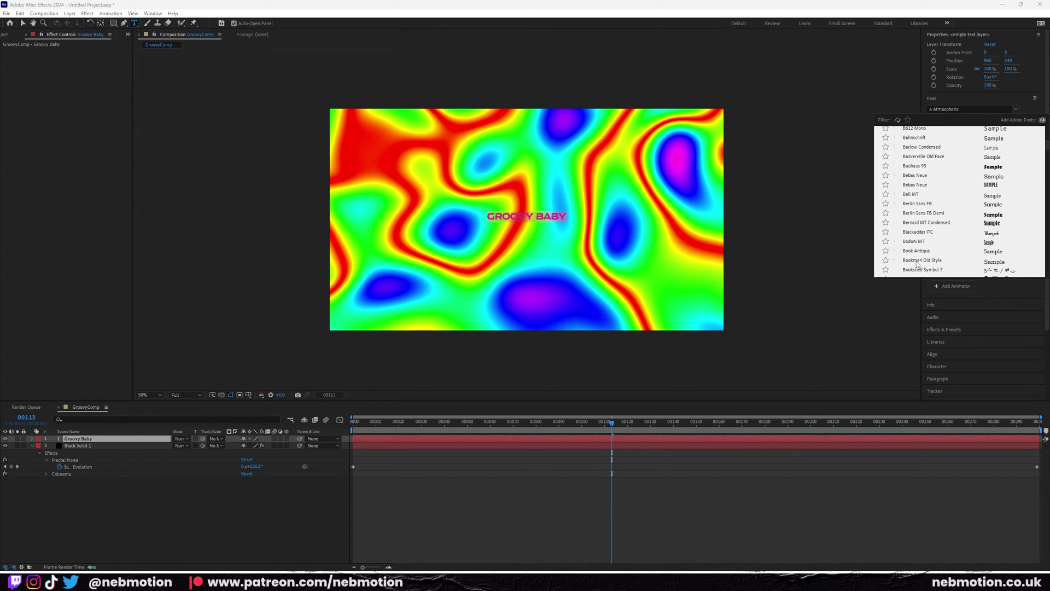
scroll(916, 264, "down", 3)
left_click_drag(1047, 152, 1047, 243)
left_click(1002, 221)
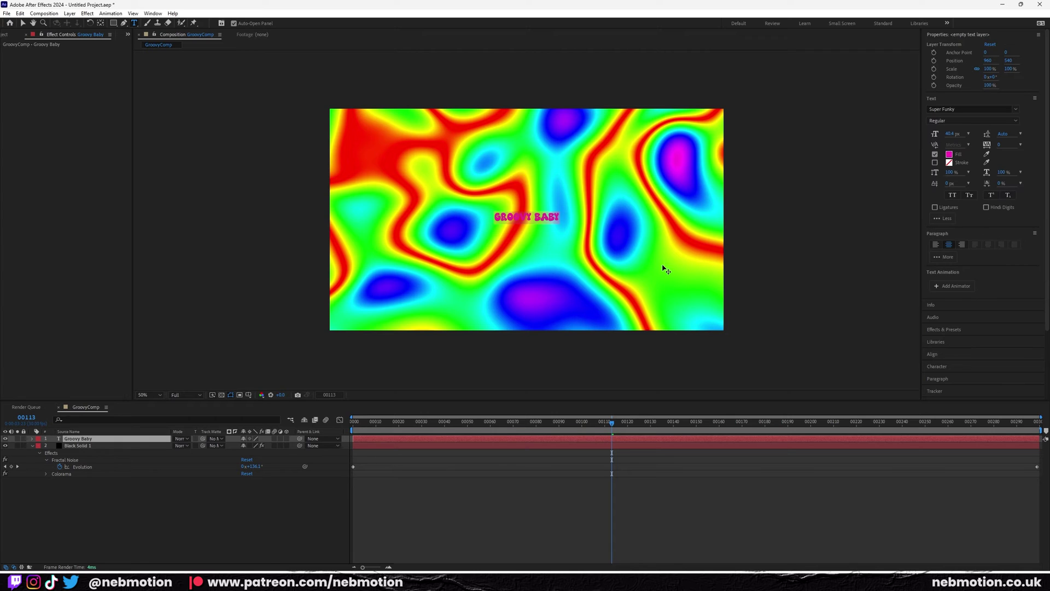
- Make the text fill white and enlarge the font until the title spans about two thirds of the composition's width
left_click(76, 479)
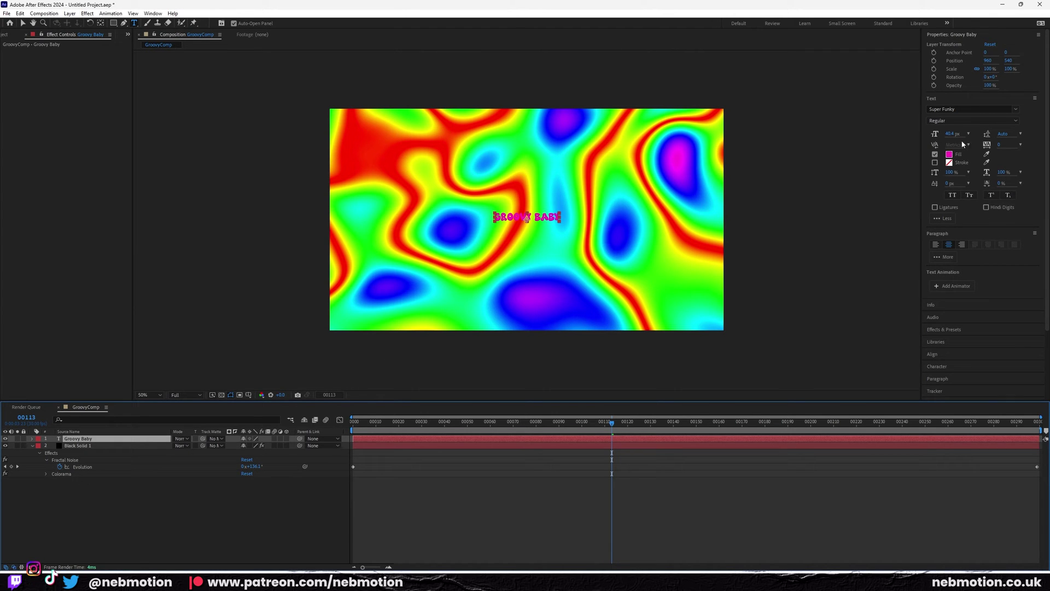
left_click(948, 154)
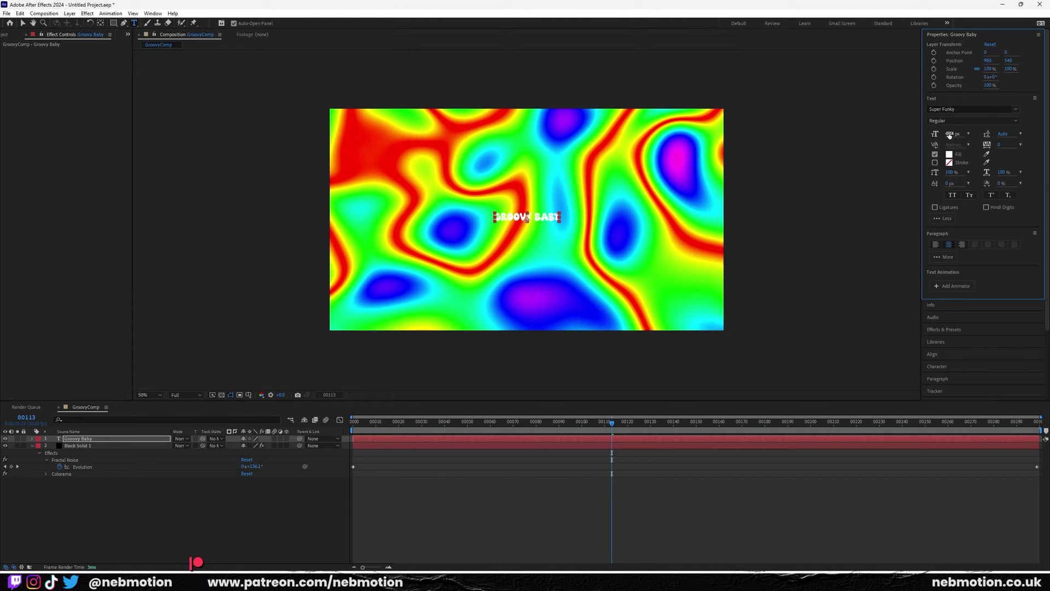
left_click_drag(950, 135, 1003, 137)
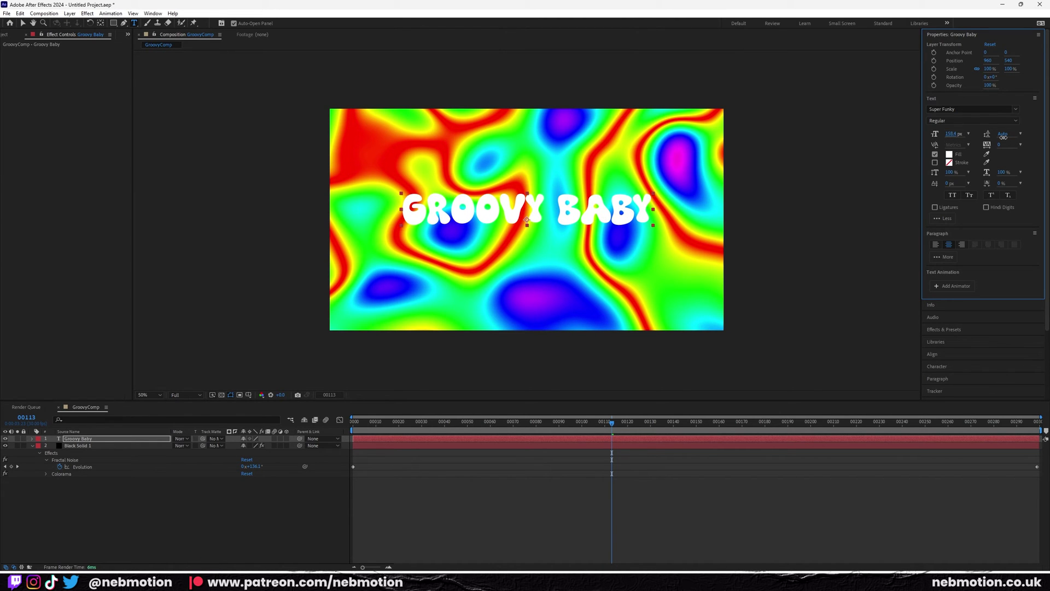
- Centre the "Groovy Baby" text layer's anchor point with Animation Composer's Anchor Point Mover
left_click_drag(1007, 52, 1000, 52)
left_click(149, 13)
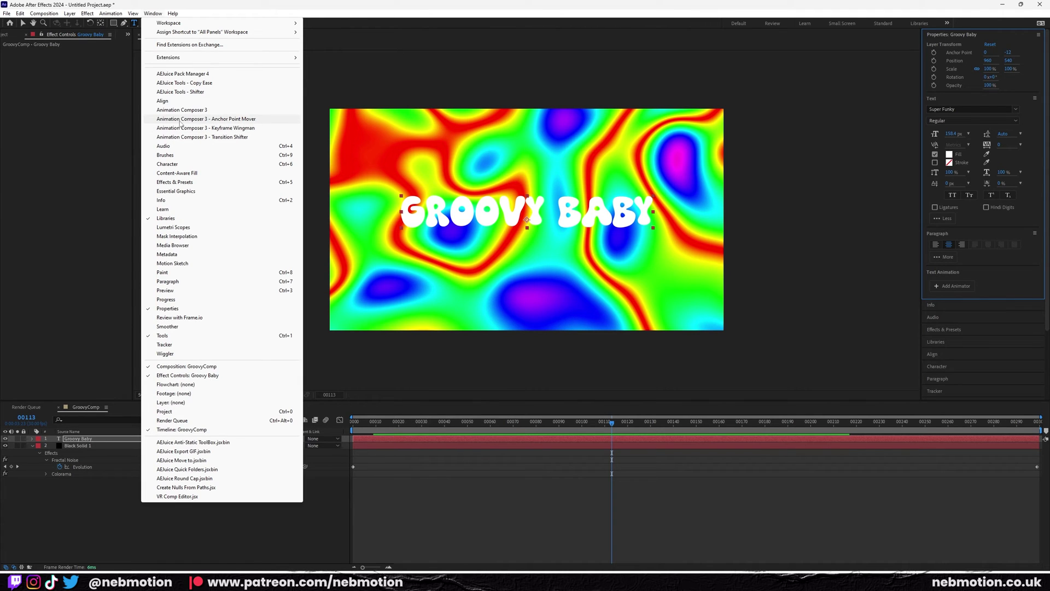
left_click(186, 120)
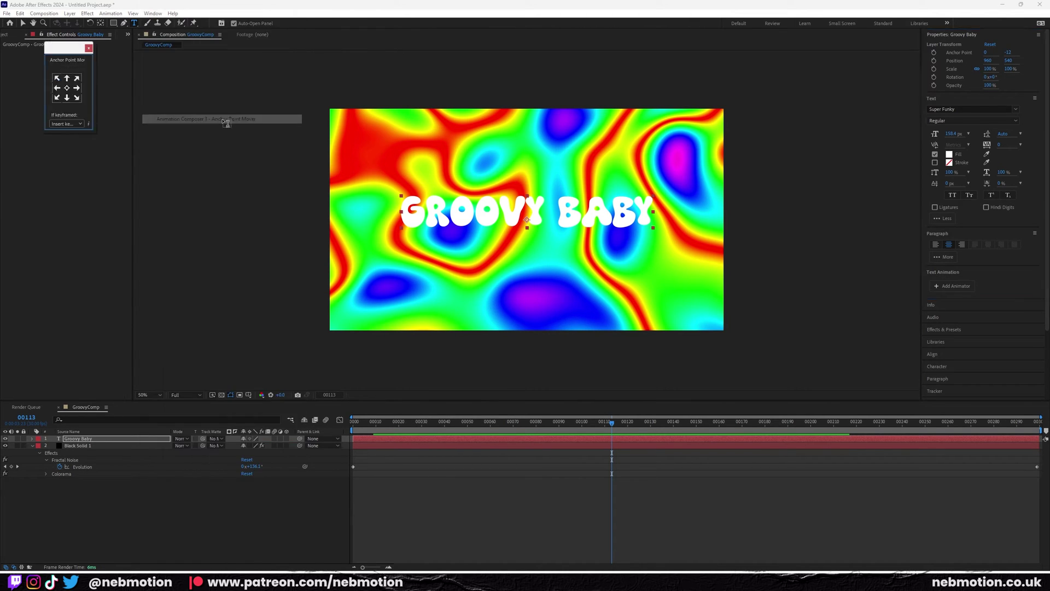
left_click(67, 89)
left_click_drag(68, 51, 80, 94)
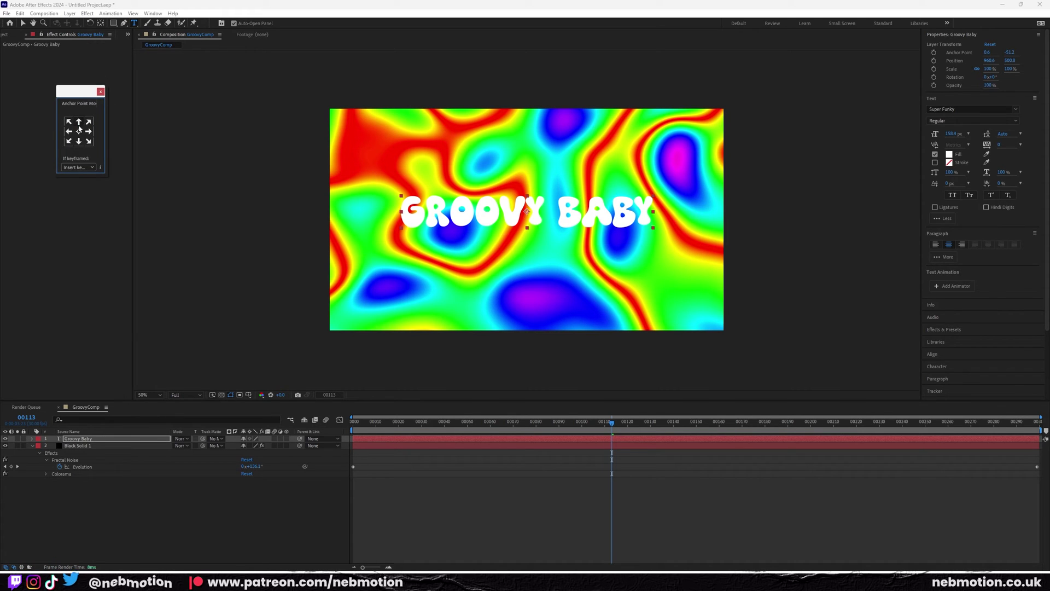
left_click(79, 122)
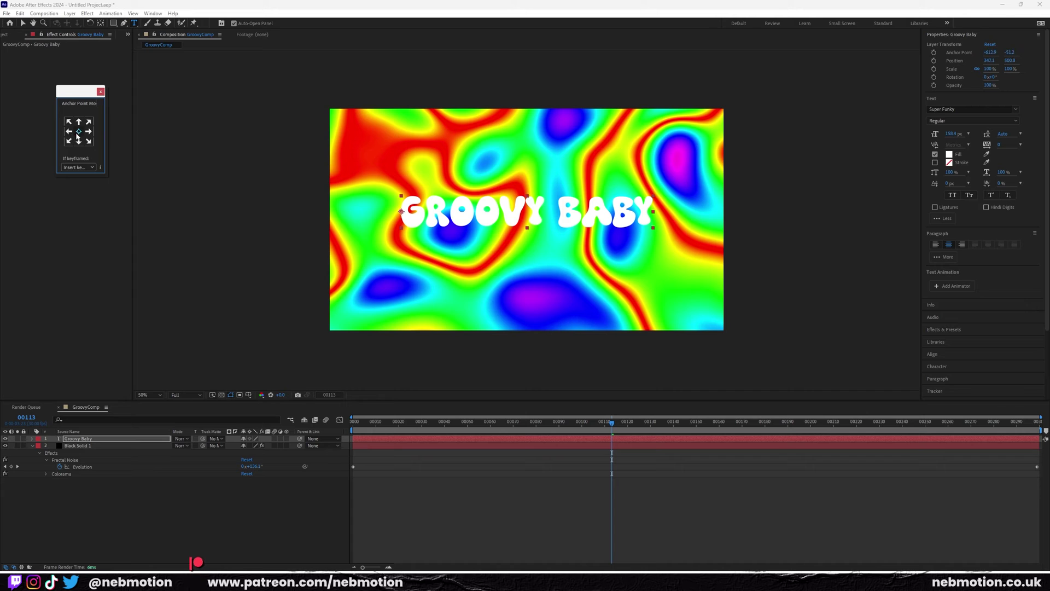
left_click(78, 132)
left_click(100, 91)
- Give the "Groovy Baby" title a black stroke about 9 px wide, enlarge its font further, and preview it
left_click(950, 163)
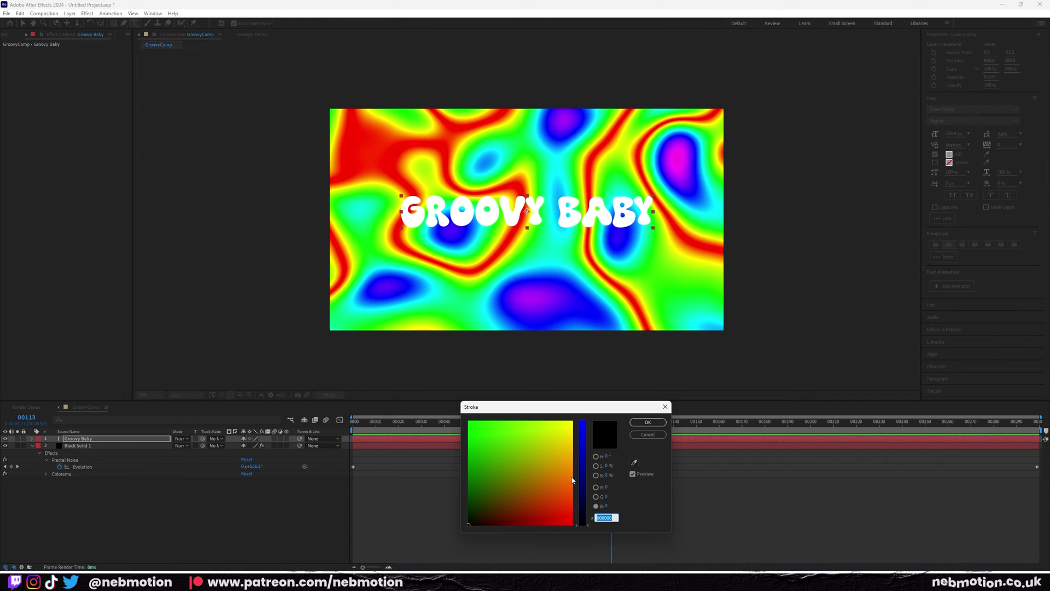
key("Return")
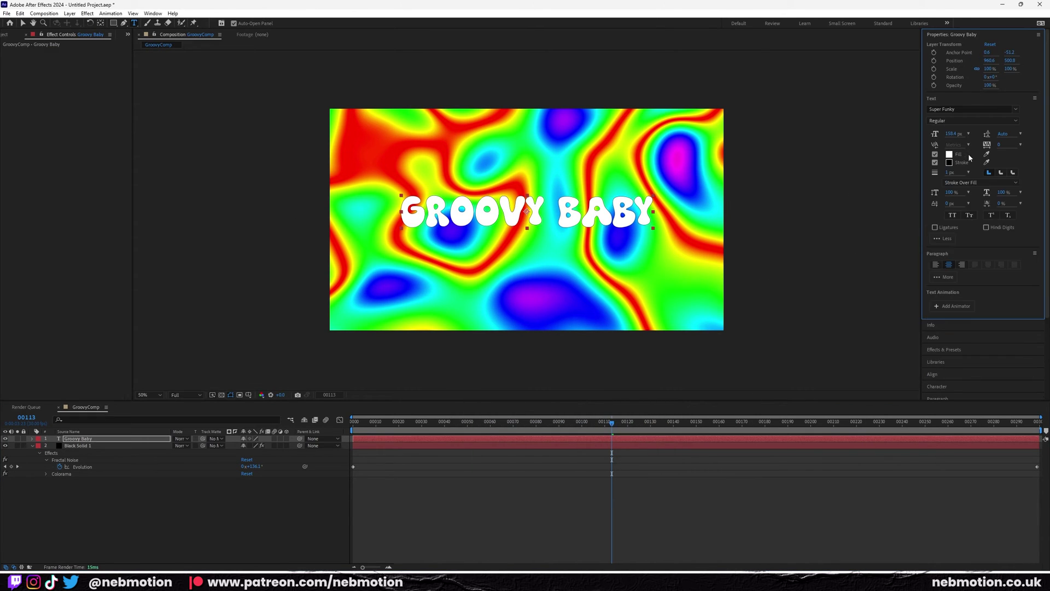
mouse_move(950, 174)
left_mouse_down()
mouse_move(979, 174)
mouse_move(949, 181)
left_mouse_up()
left_click_drag(950, 134, 973, 134)
left_click(79, 438)
left_click(154, 533)
left_click(88, 438)
key("space")
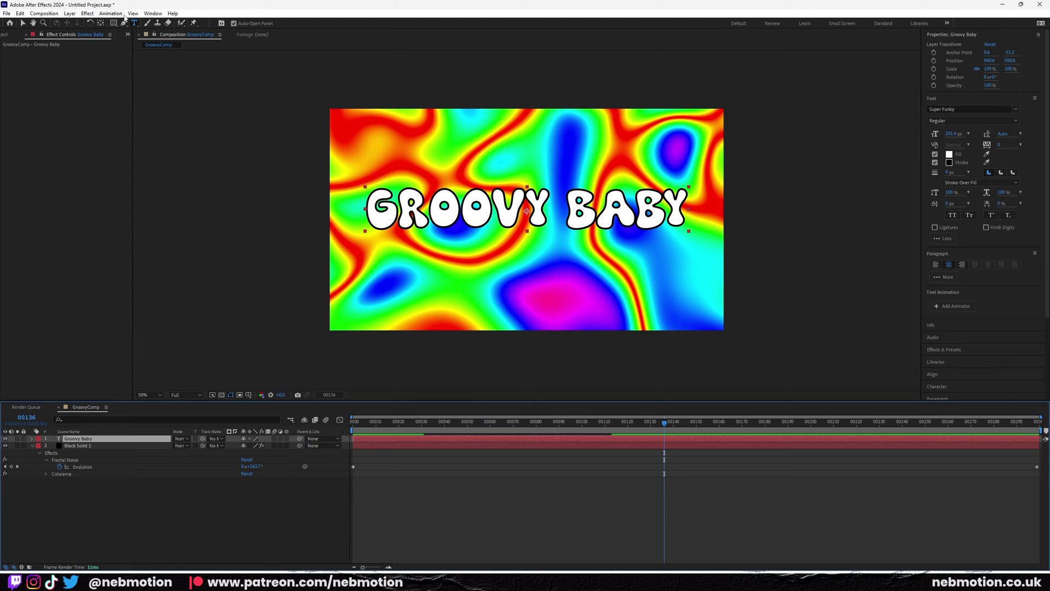
- Align the "Groovy Baby" title to the centre of the composition and preview the result
left_click(153, 13)
left_click(173, 102)
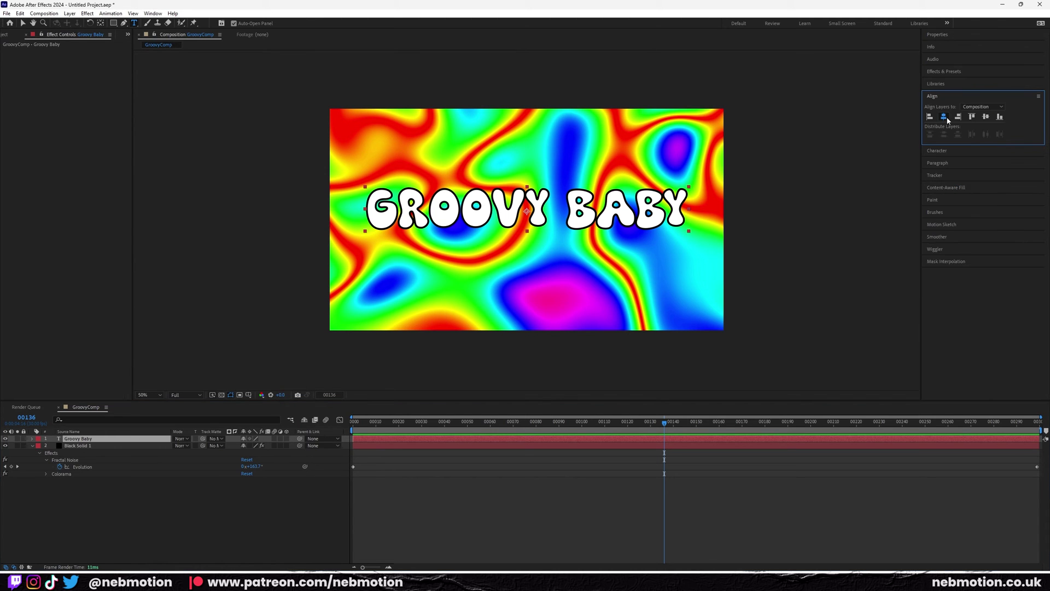
left_click(989, 117)
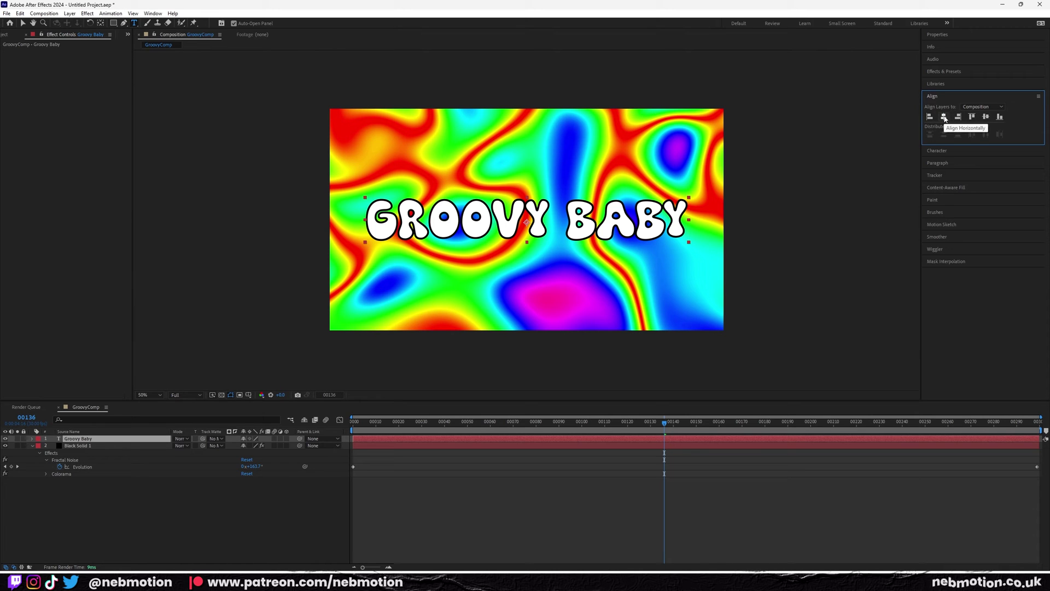
left_click(235, 529)
key("space")
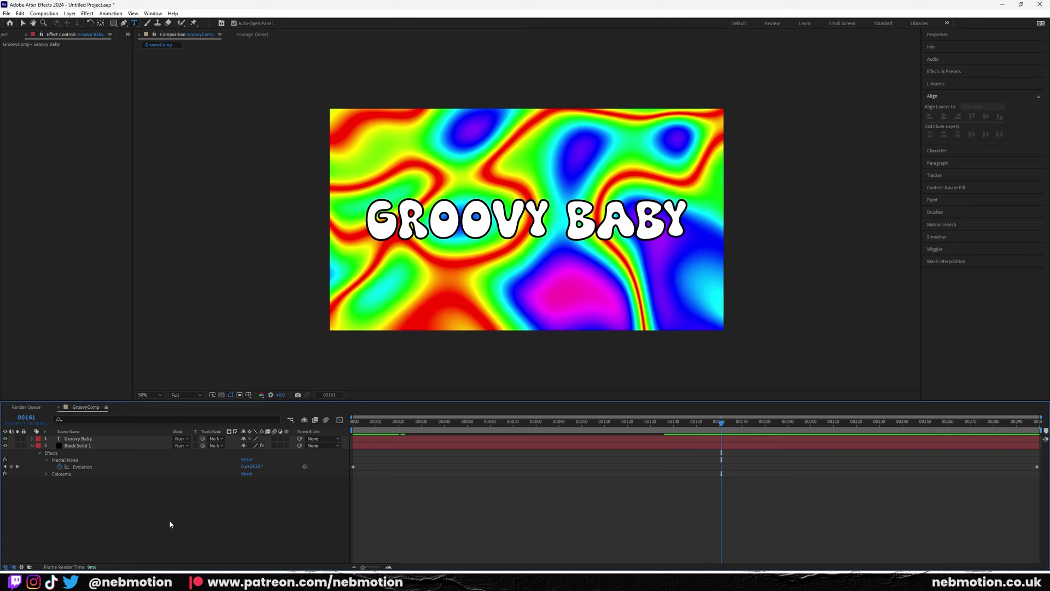
- Create a solid named Displace, place it beneath all other layers, and hide the title and background layers
left_click(89, 438)
left_click(80, 445)
left_click(79, 439)
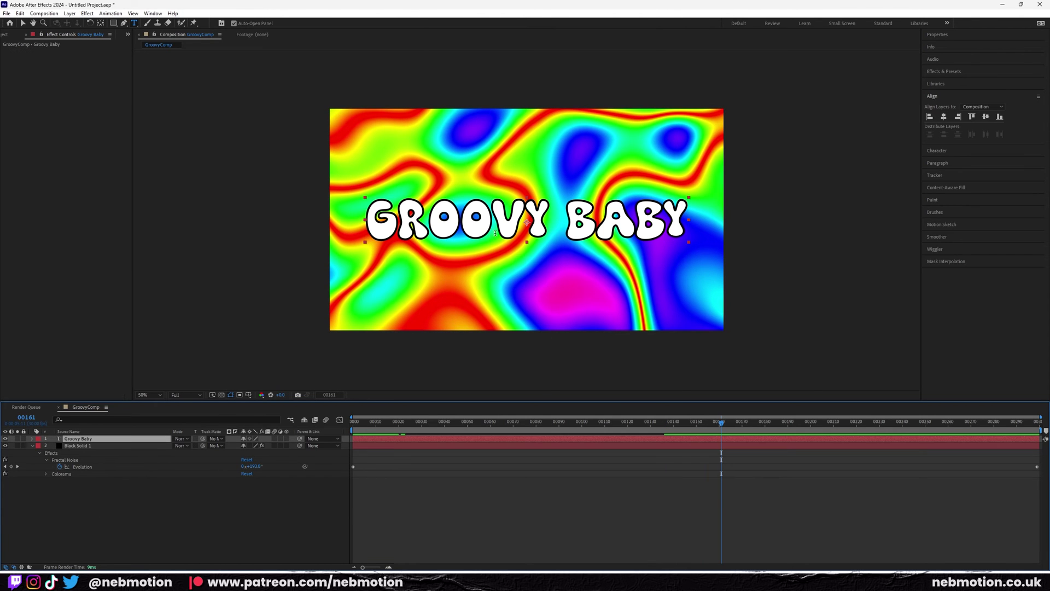
right_click(74, 503)
mouse_move(109, 403)
left_click(219, 425)
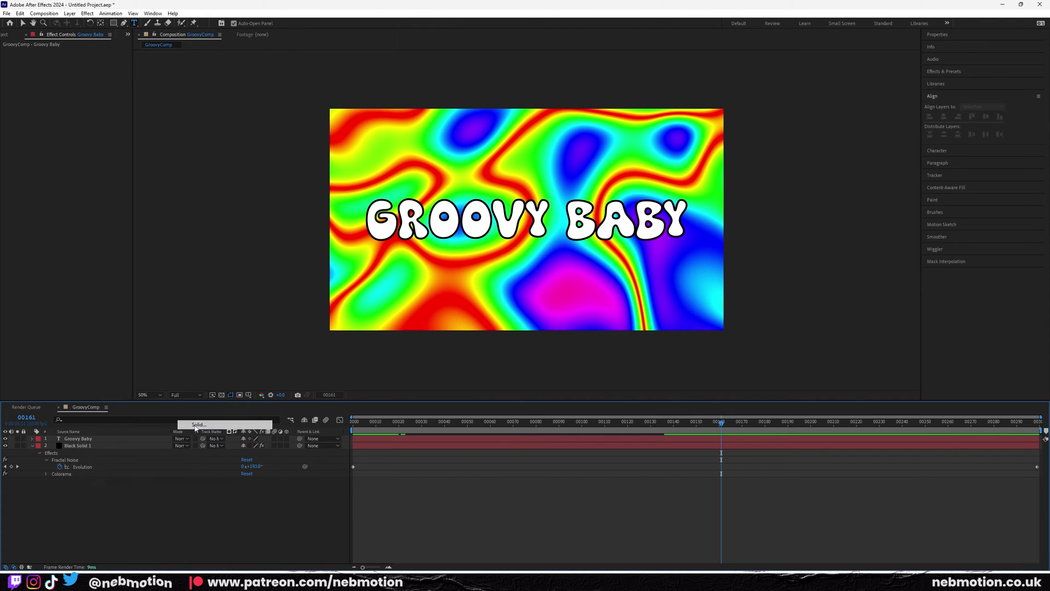
type("Displace")
key("Return")
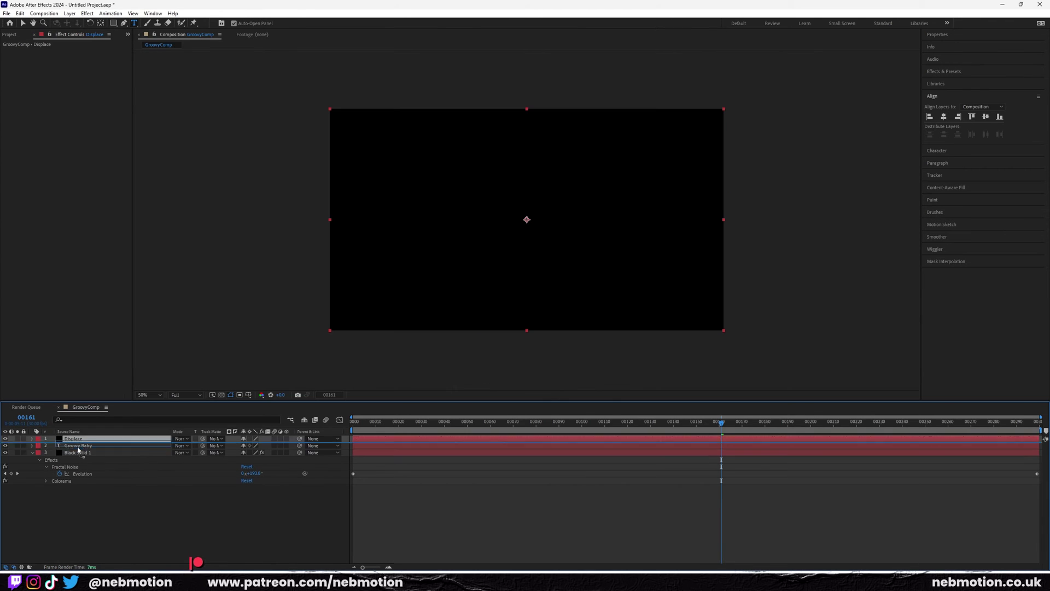
left_click_drag(77, 439, 77, 484)
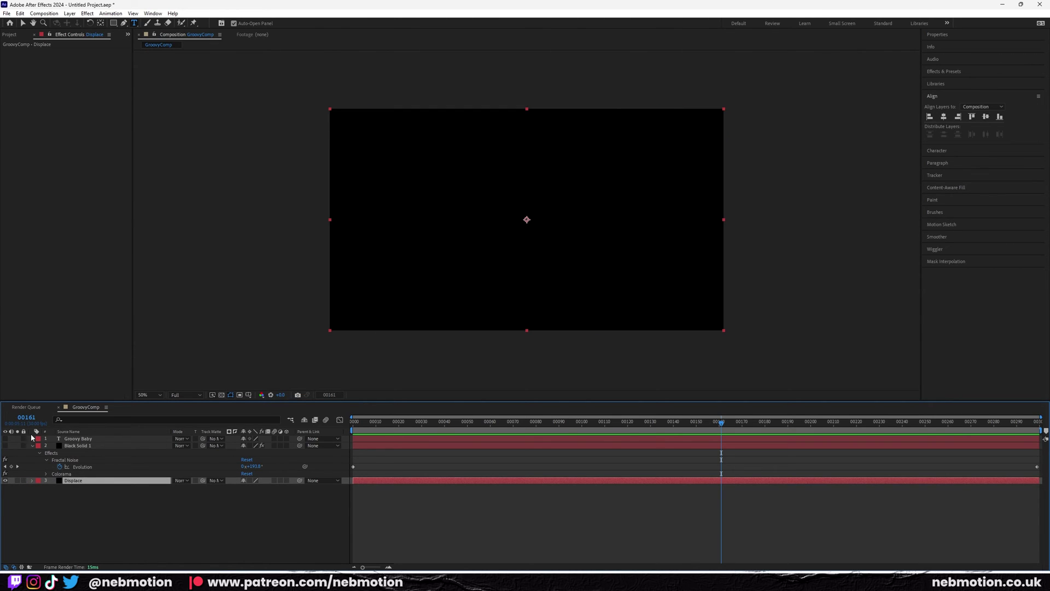
- Apply Fractal Noise to the Displace solid, using the Turbulent Smooth fractal type with increased contrast and lowered brightness
key("ctrl+space")
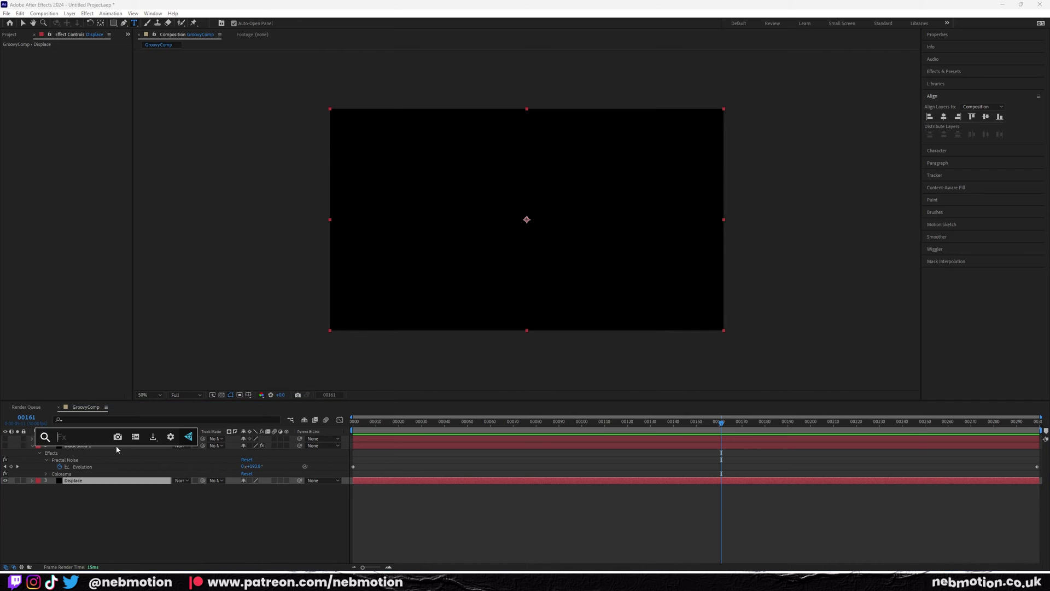
type("frac")
key("Down")
key("Return")
left_click(90, 60)
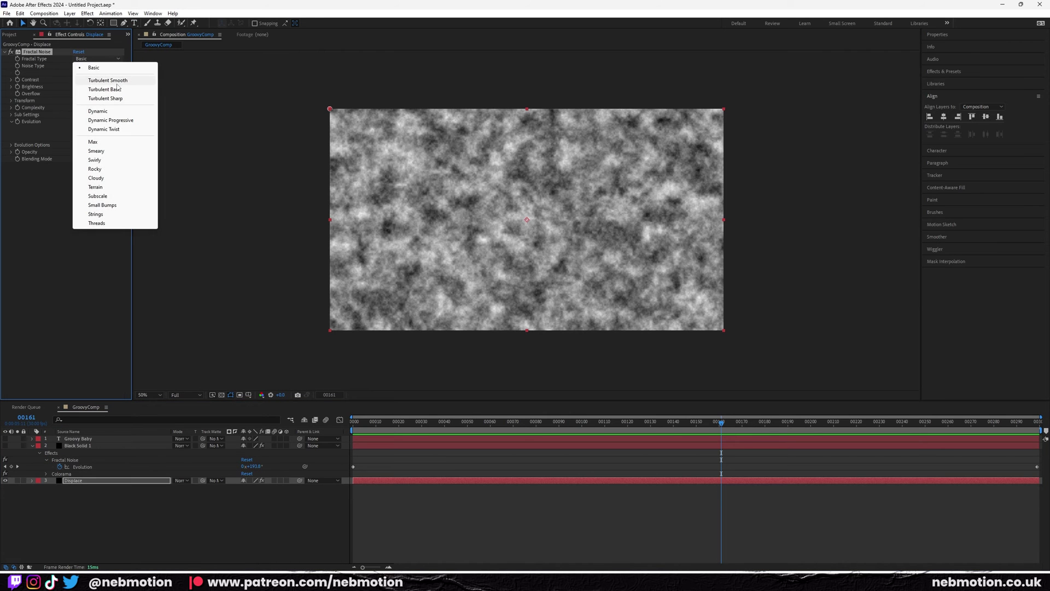
left_click(117, 84)
mouse_move(79, 80)
left_mouse_down()
mouse_move(107, 80)
mouse_move(94, 79)
left_mouse_up()
mouse_move(78, 86)
left_mouse_down()
mouse_move(63, 86)
mouse_move(110, 79)
mouse_move(95, 79)
left_mouse_up()
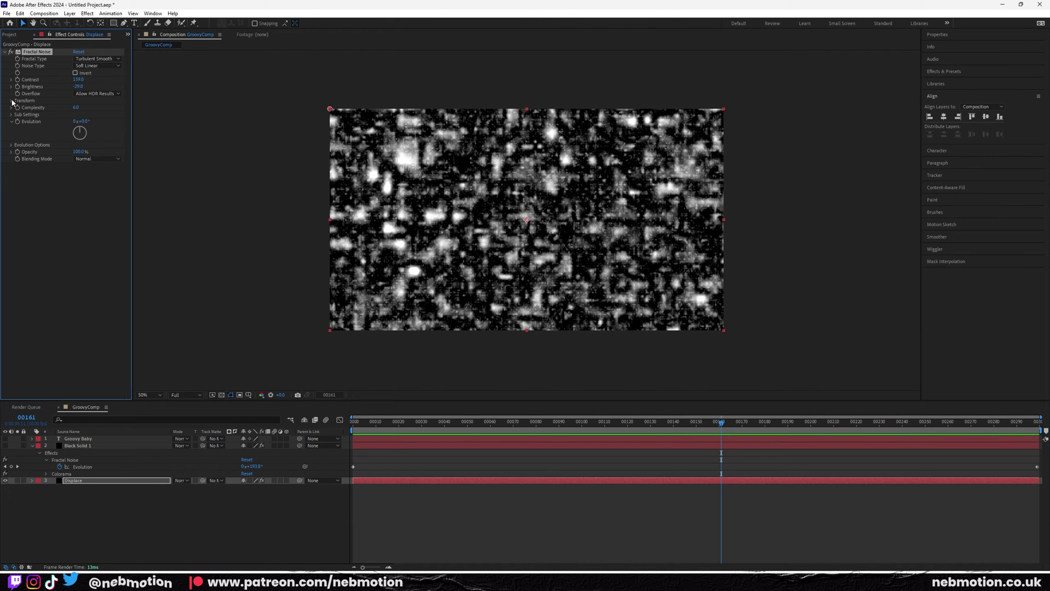
- Set the Displace noise's scale to 170 and its complexity to 5
left_click(11, 101)
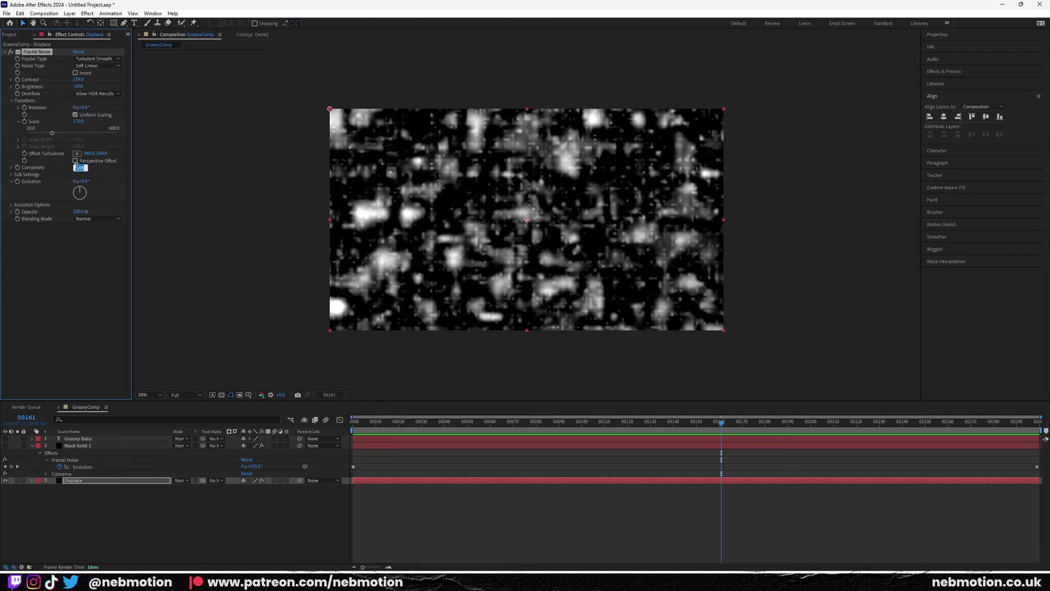
type("3")
key("Return")
type("5")
key("Return")
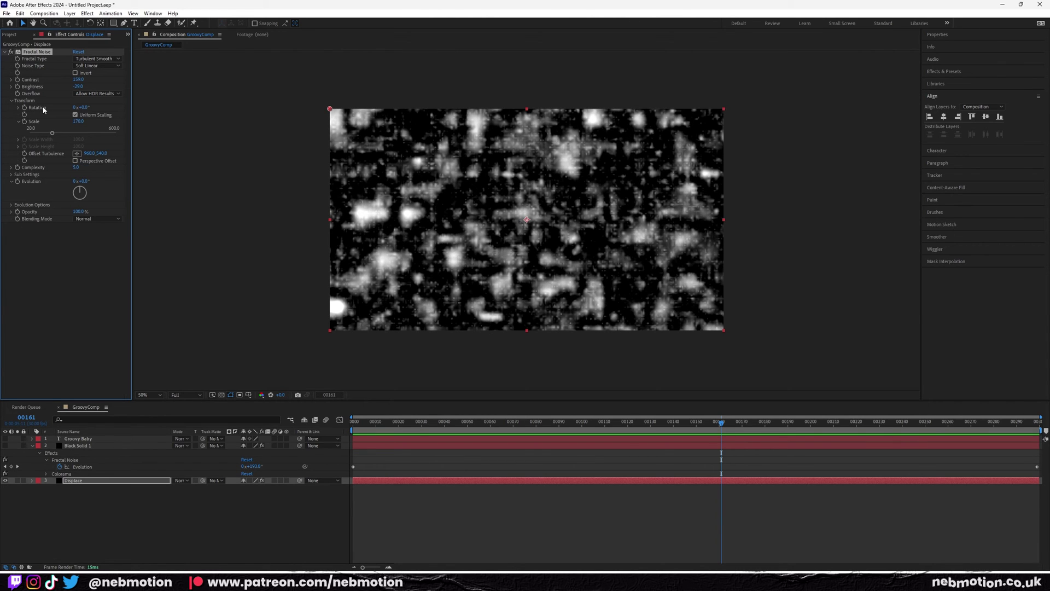
- Keyframe the Displace noise's Evolution from the first to the last frame and enable Cycle Evolution for a seamless loop
left_click(25, 185)
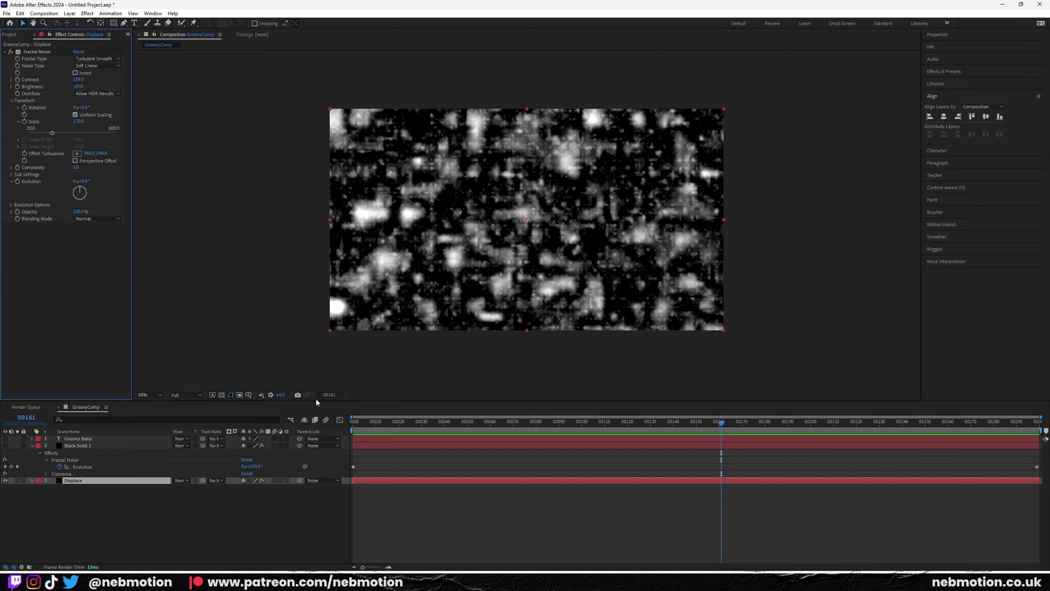
left_click_drag(364, 424, 349, 427)
left_click(21, 182)
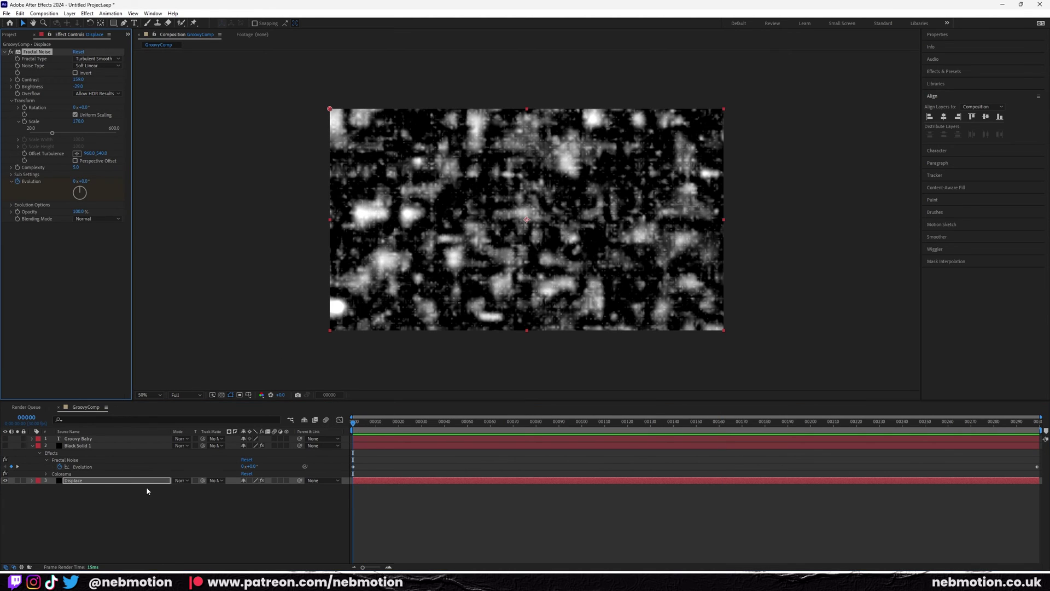
key("u")
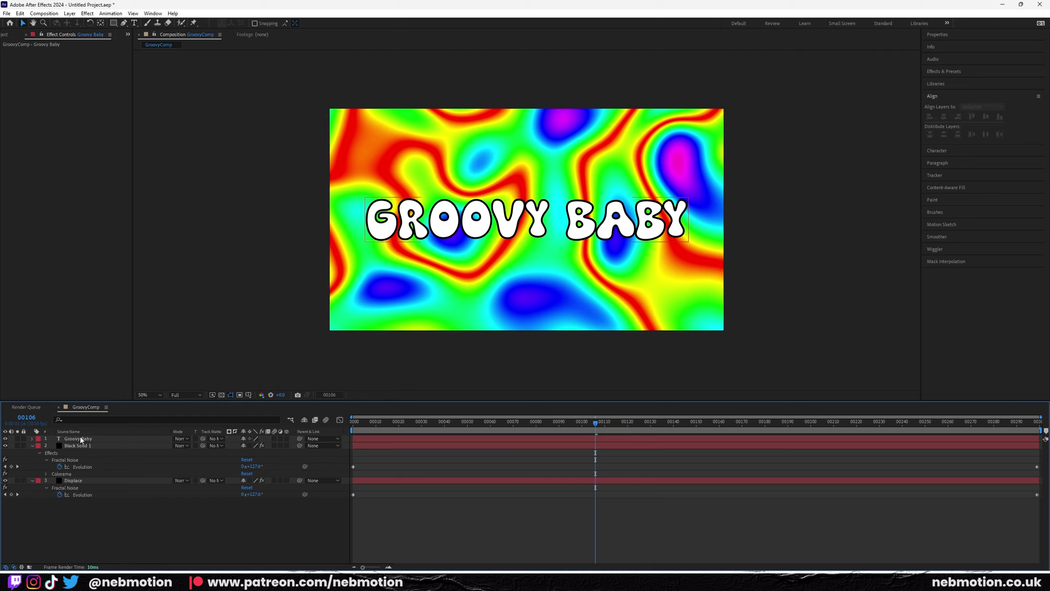
- Show the title and background layers again and add a Displacement Map effect to the "Groovy Baby" text
left_click(80, 439)
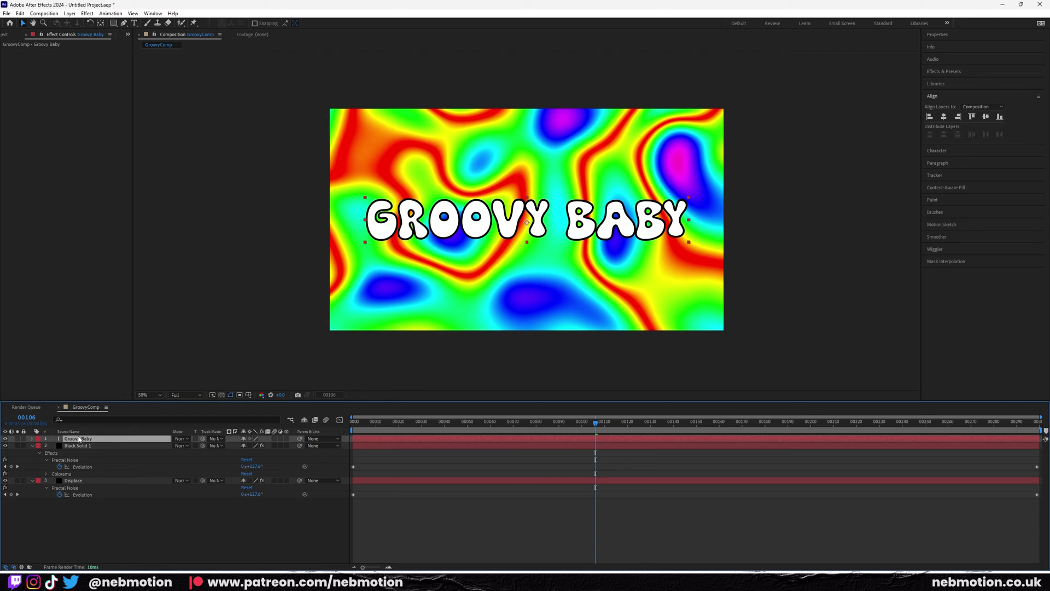
left_click(77, 480)
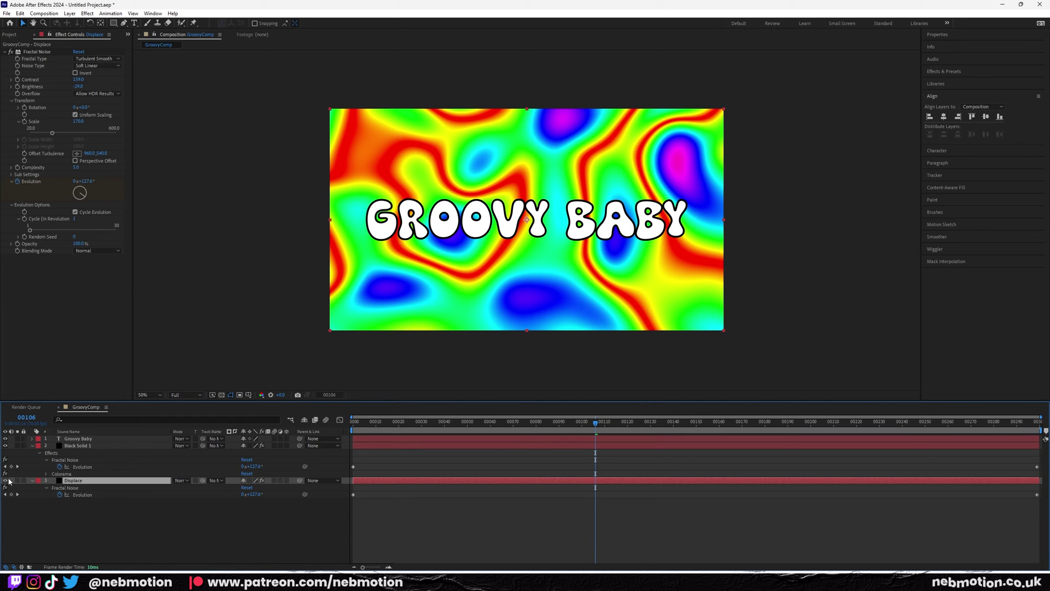
left_click(77, 440)
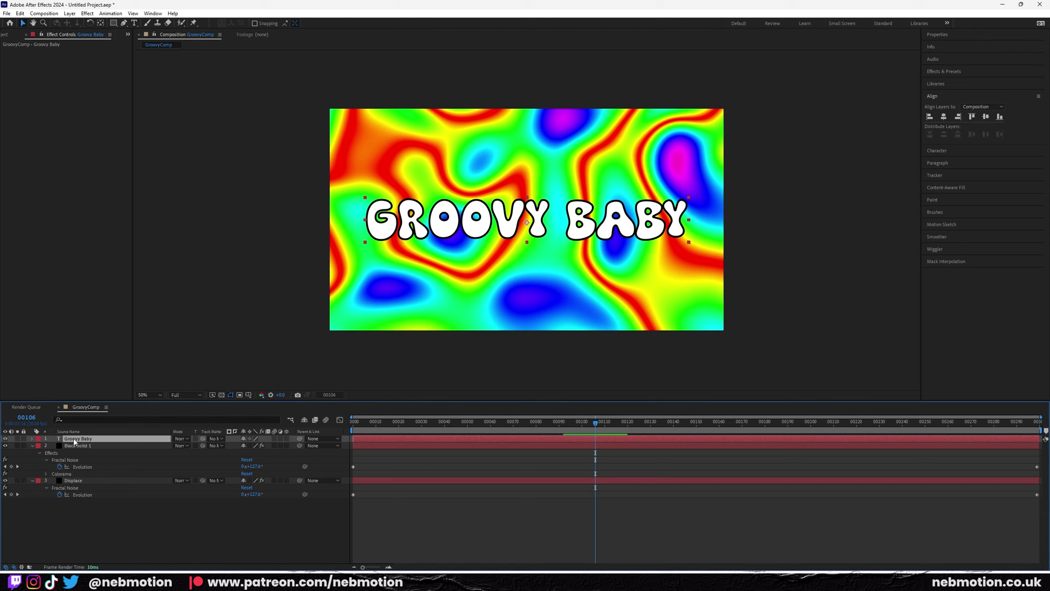
key("ctrl+space")
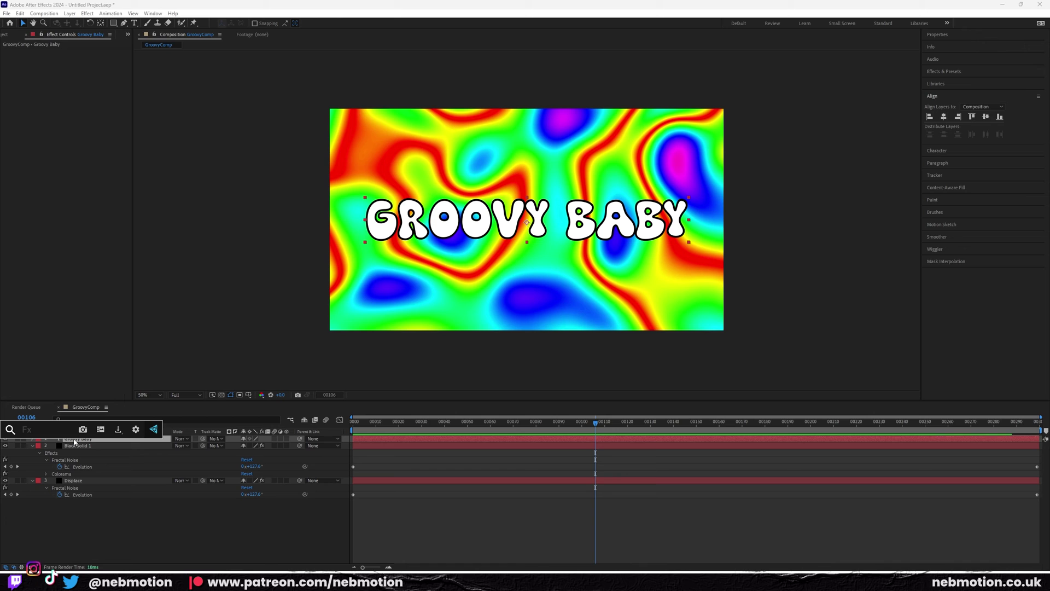
type("displ")
key("Return")
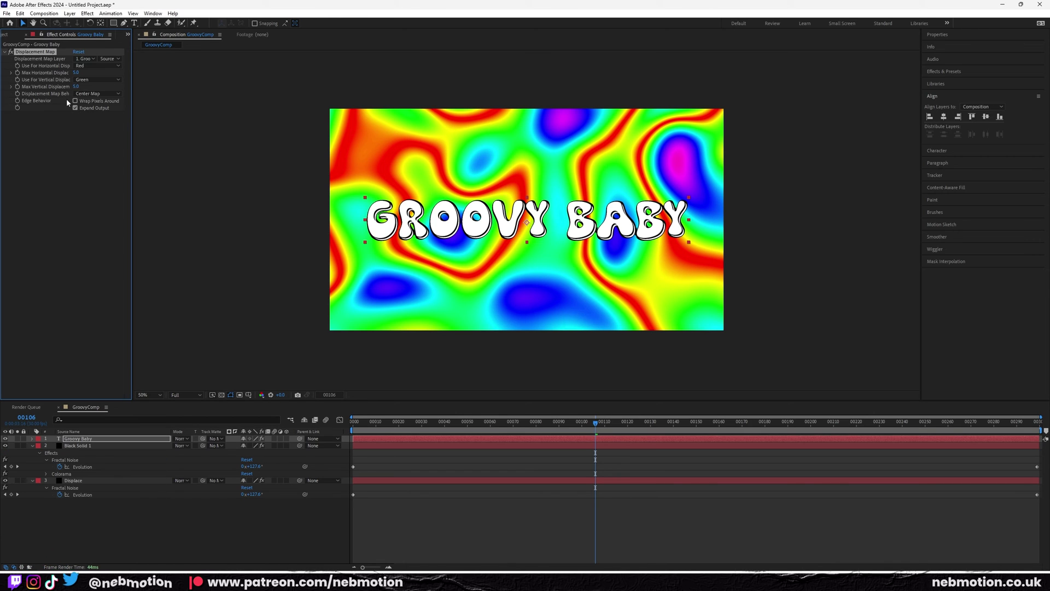
- Use the Displace layer with its Effects & Masks as the title's displacement map and preview the distortion up close
left_click(84, 59)
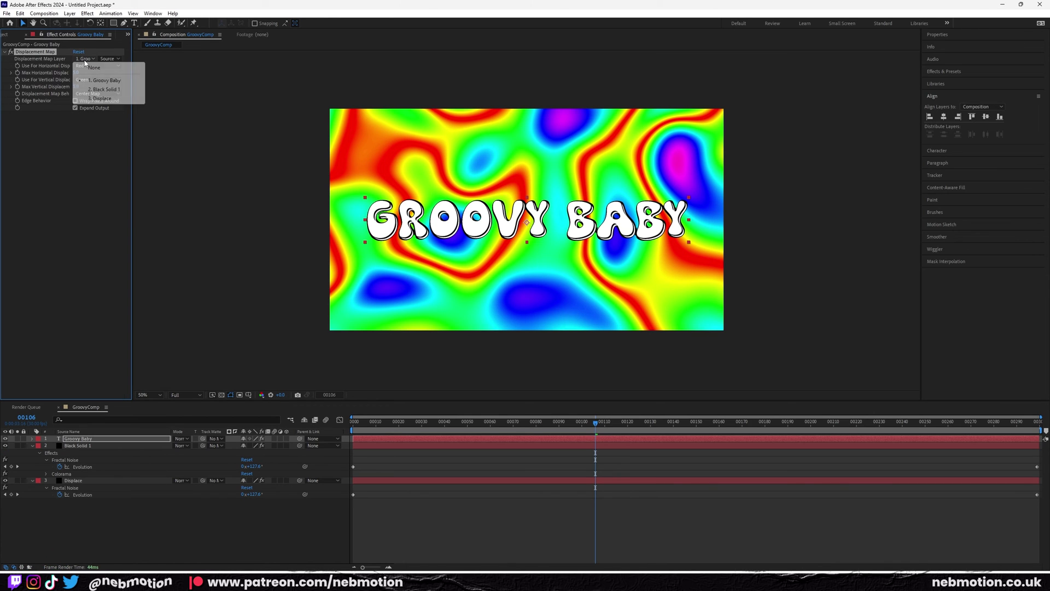
left_click(102, 98)
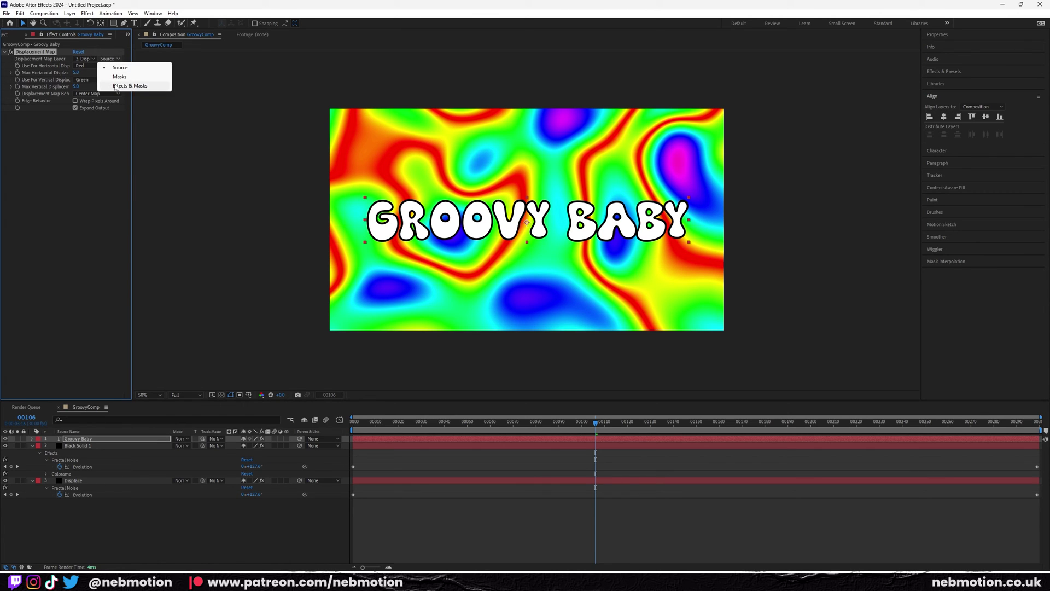
left_click(77, 480)
left_click(75, 440)
key("space")
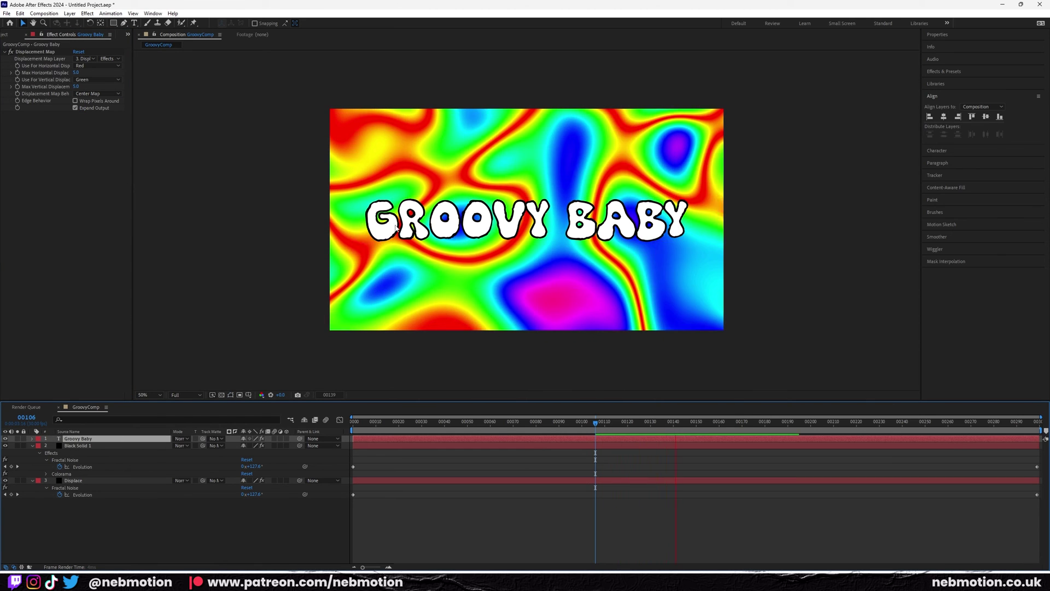
key("slash")
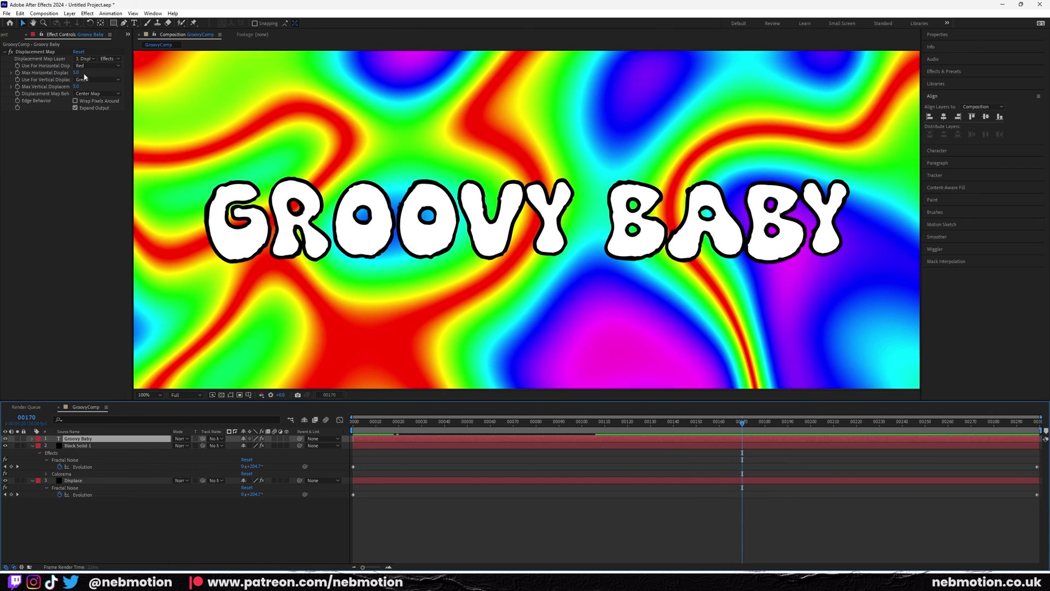
- Set the title's maximum horizontal and vertical displacement to 10
left_click(75, 72)
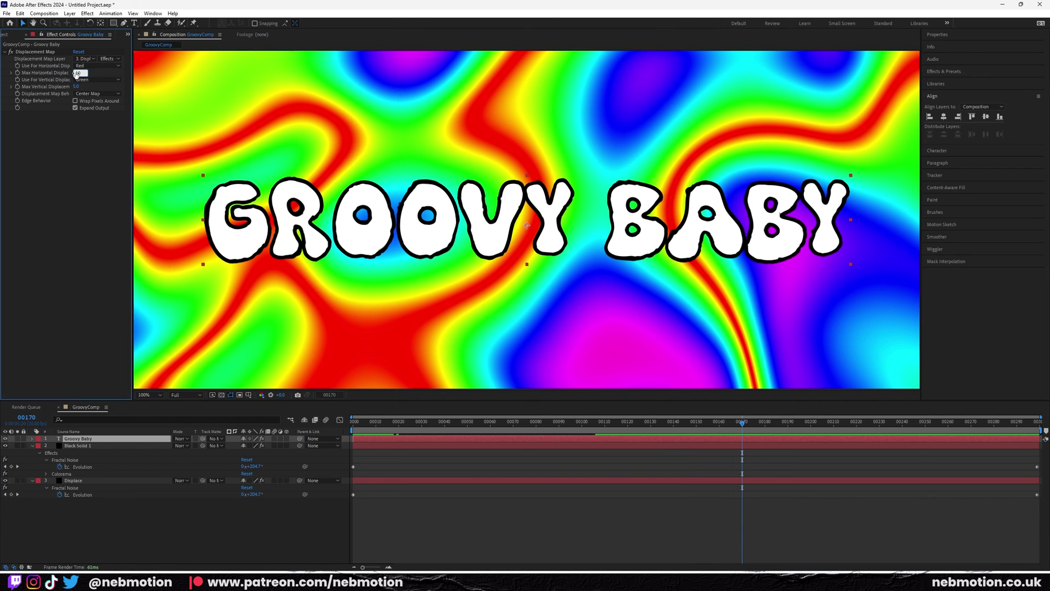
type("10")
key("Return")
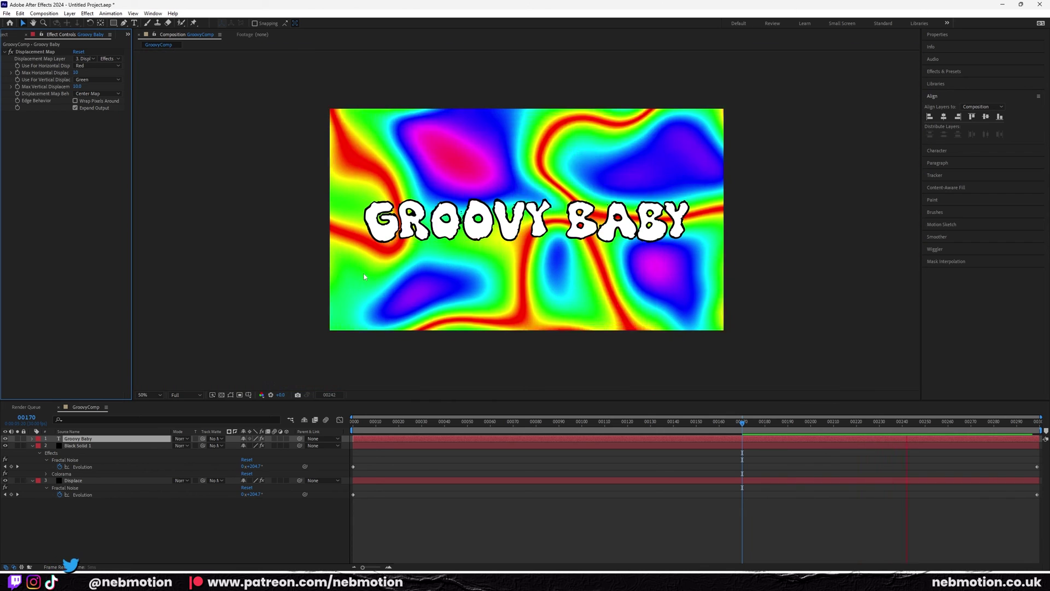
- Roughly double the Displace layer's Fractal Noise scale for a smoother title distortion and preview it
left_click(73, 480)
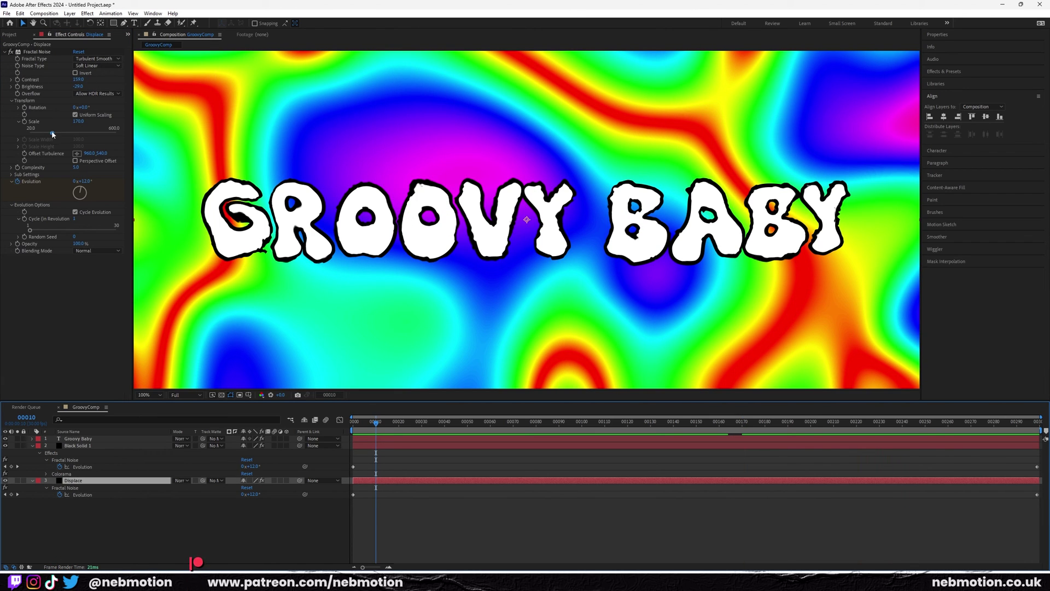
left_click_drag(53, 134, 86, 136)
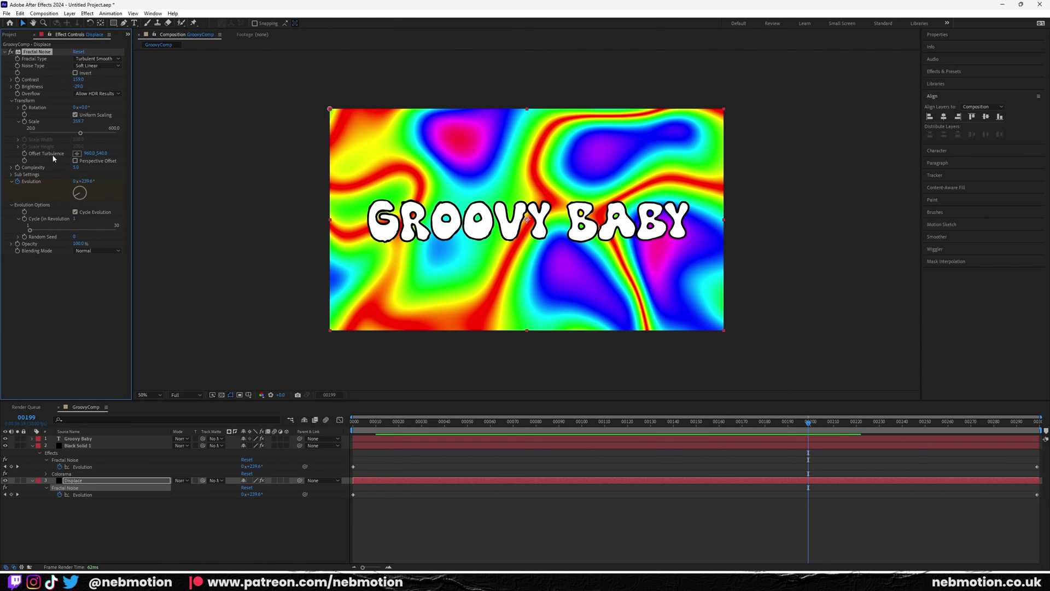
left_click(82, 484)
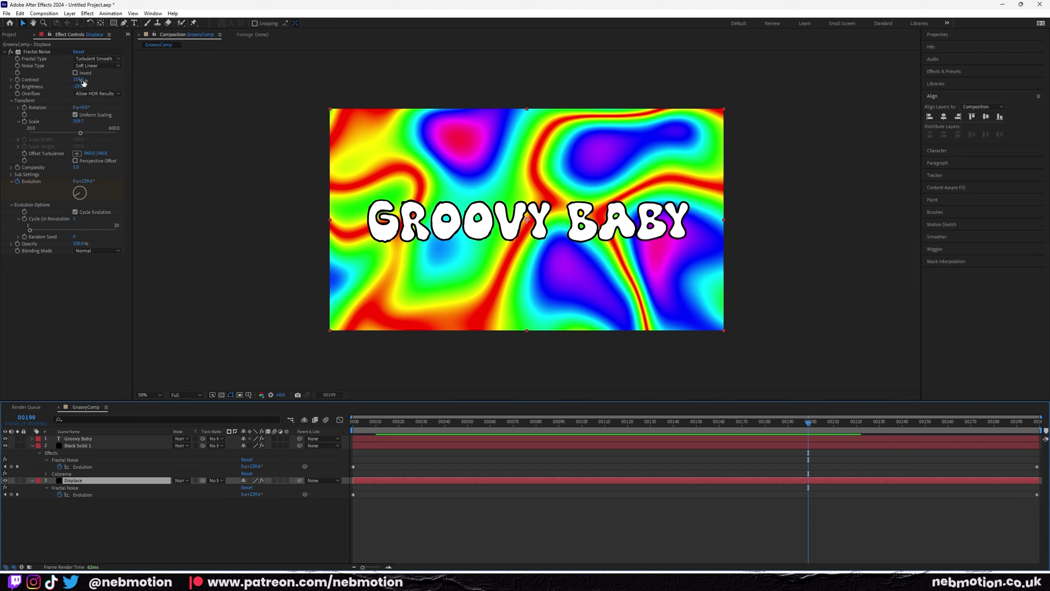
- Lower the Displace layer's Fractal Noise complexity, reduce its scale to about 288, and preview the title distortion
left_click(76, 167)
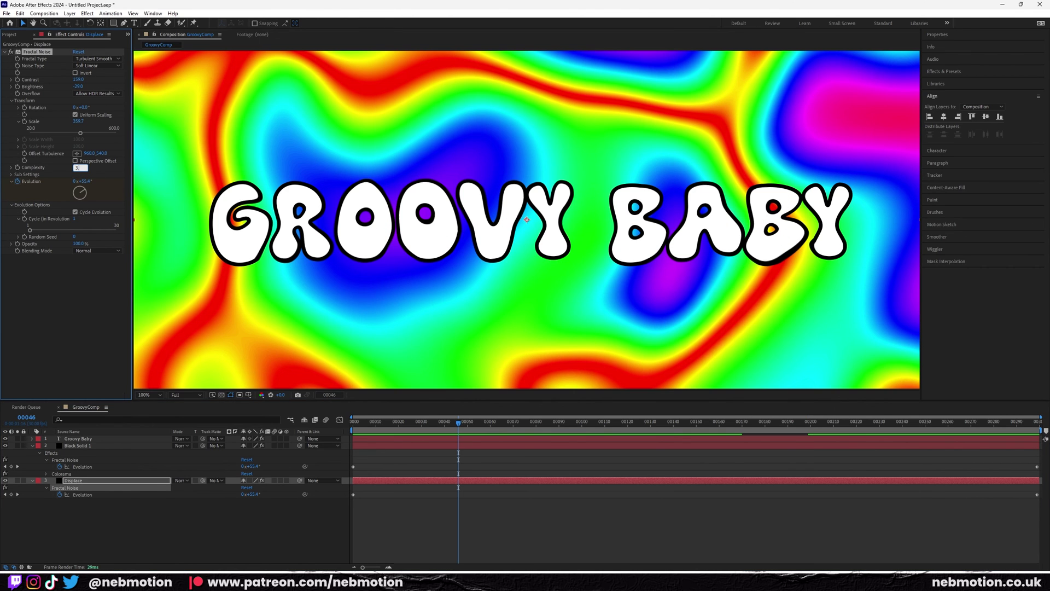
left_click(90, 116)
left_click_drag(78, 132, 71, 134)
key("space")
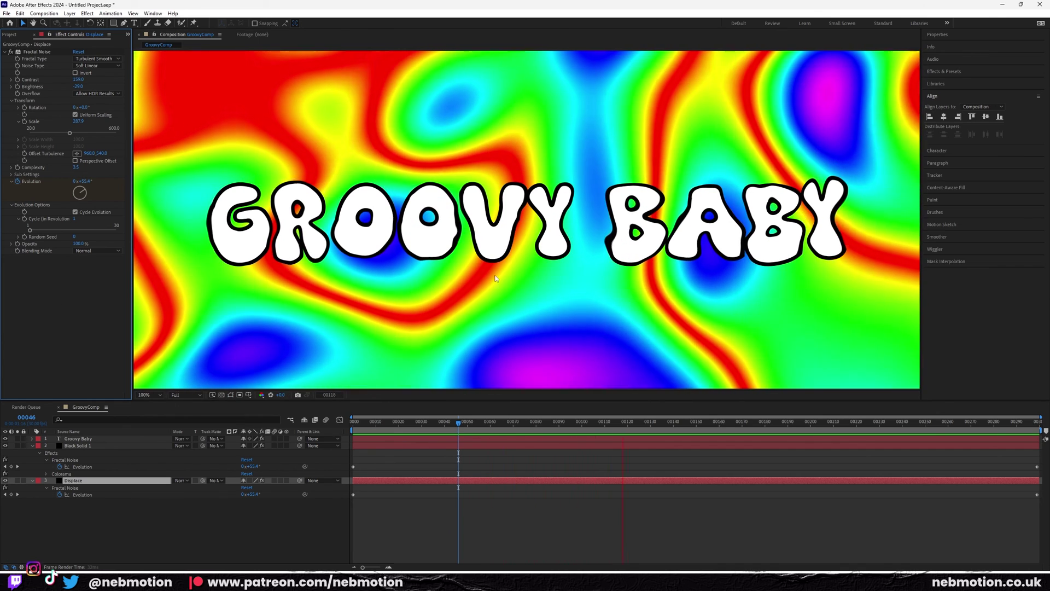
scroll(512, 275, "down", 1)
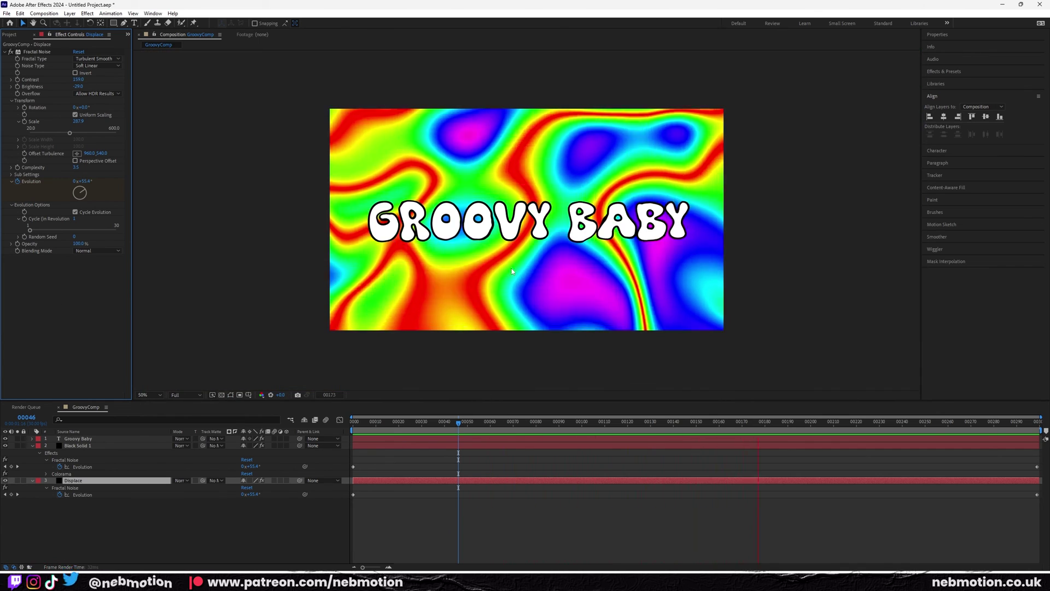
- Temporarily hide the title and background to view the Displace noise, preview the background alone, and restore both layers
left_click(5, 439)
left_click(5, 445)
left_click(5, 445)
key("space")
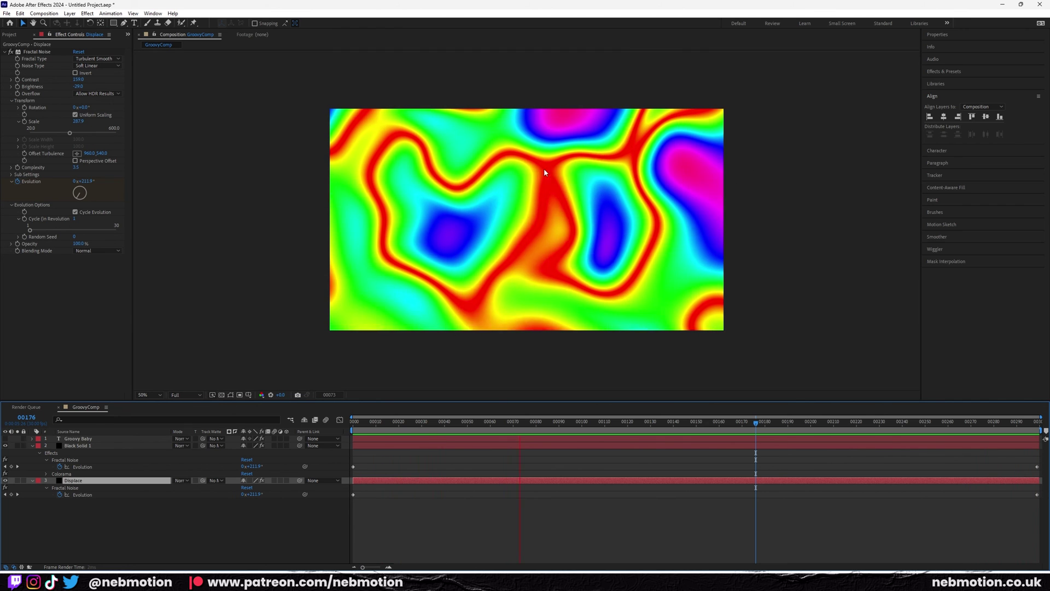
left_click(5, 438)
- Examine the playing composition with its distorted title up close and at full frame
scroll(520, 277, "up", 1)
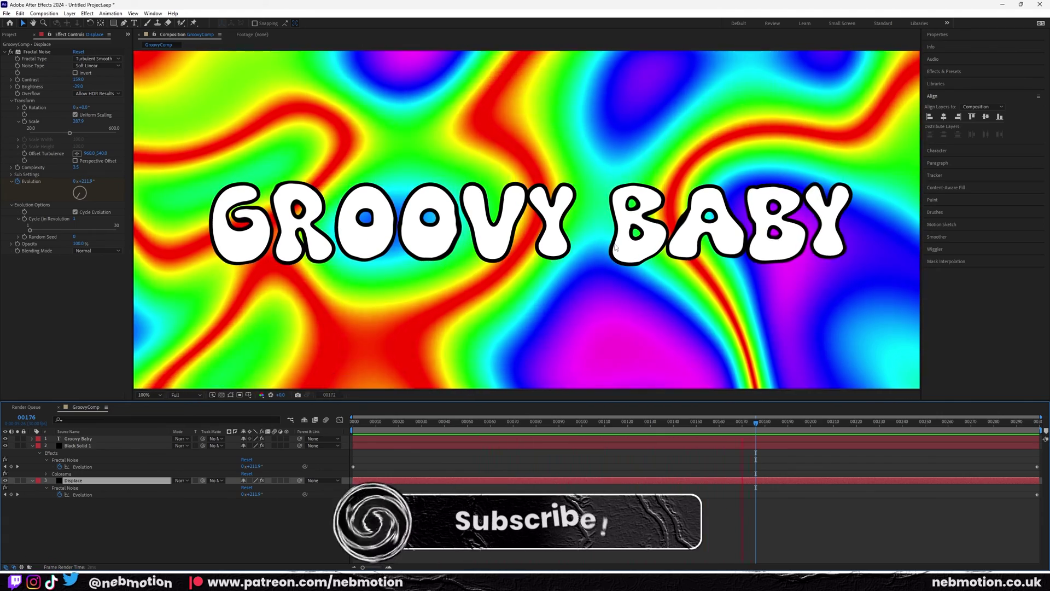
key("comma")
key("comma")
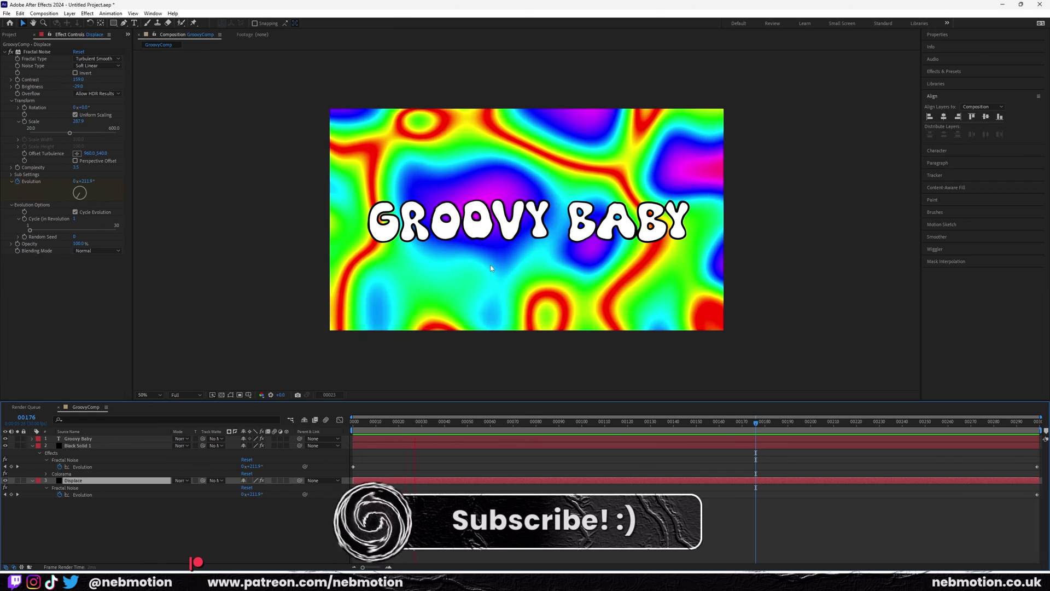